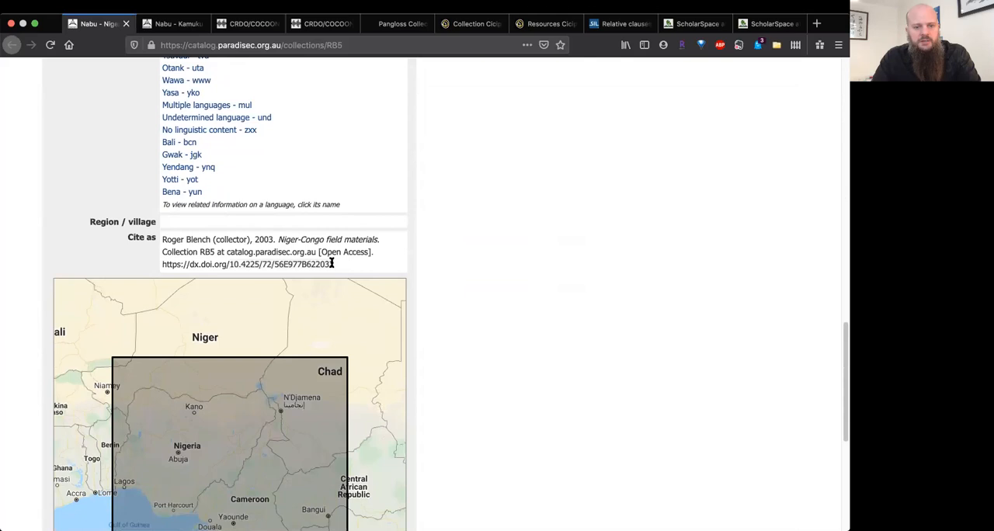
Step: Copy the DOI 10.4225/72/56E977B622032 from the citation of the Niger-Congo field materials collection
{"action": "left_click_drag", "start_coordinate": [338, 266], "coordinate": [233, 264]}
{"action": "key", "text": "super+c"}
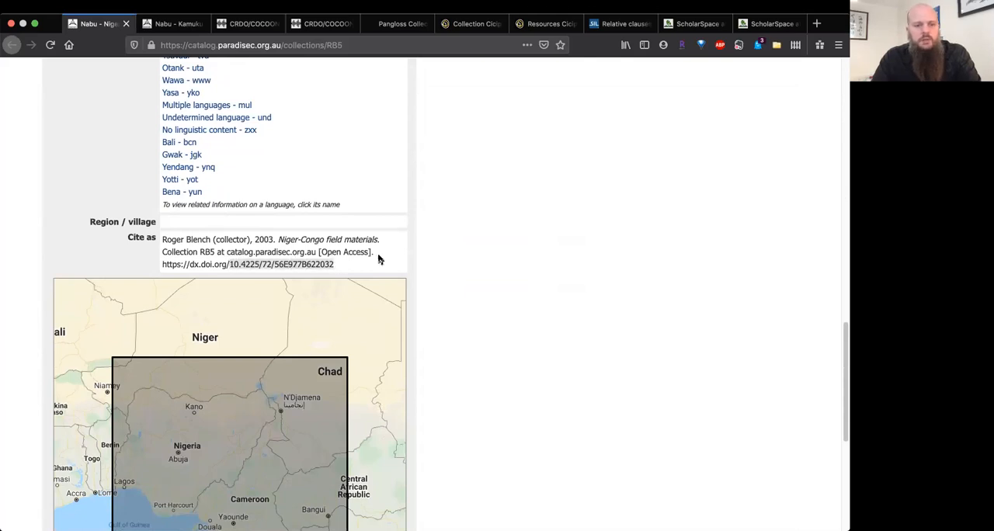
{"action": "scroll", "coordinate": [379, 259], "scroll_direction": "up", "scroll_amount": 12}
{"action": "scroll", "coordinate": [378, 259], "scroll_direction": "down", "scroll_amount": 2}
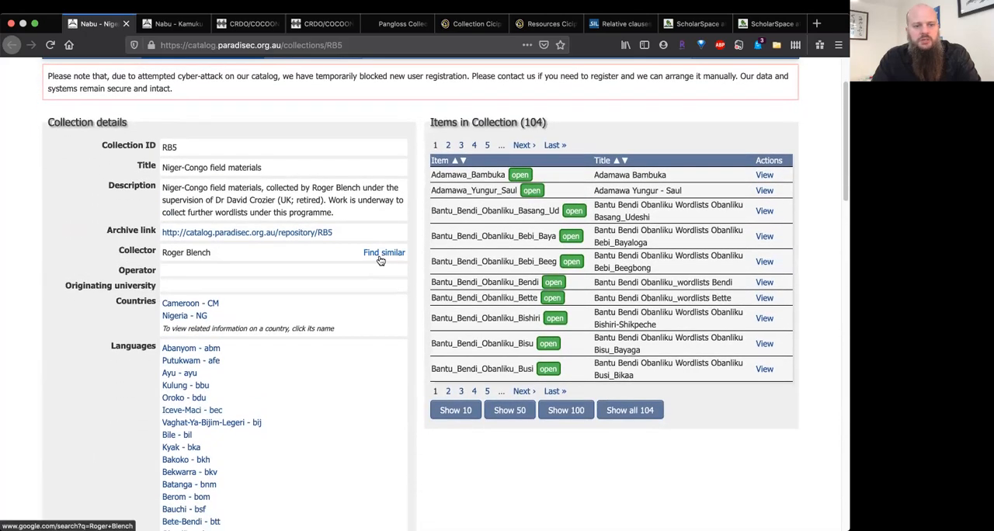
Step: Switch to Zotero and add an item by identifier to the Zotero Test collection with the DOI 10.4225/72/56E977B622032
{"action": "key", "text": "super+Tab"}
{"action": "key", "text": "super+Tab"}
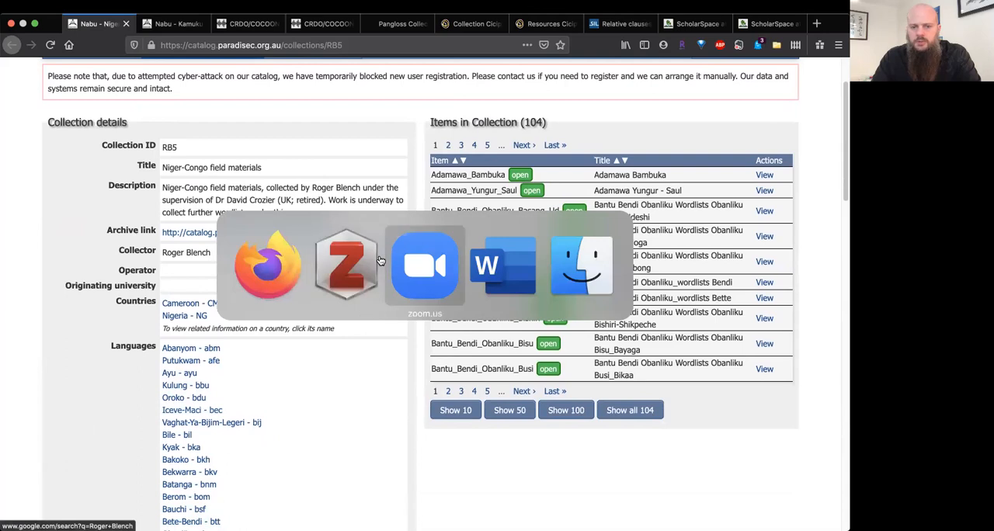
{"action": "key", "text": "super+Tab"}
{"action": "key", "text": "super+Tab"}
{"action": "key", "text": "super+Tab"}
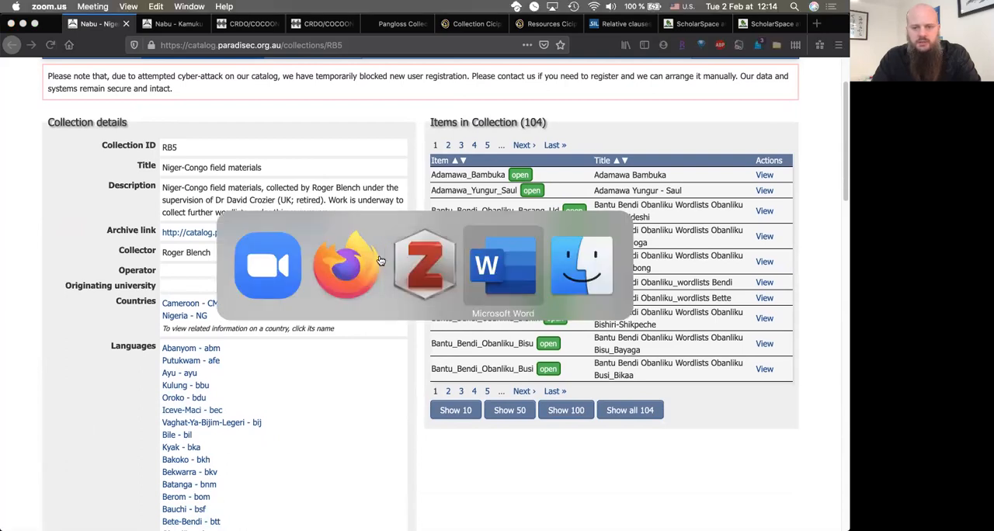
{"action": "key", "text": "super+Tab"}
{"action": "key", "text": "super+Tab"}
{"action": "key", "text": "super+Tab"}
{"action": "key", "text": "super+Tab"}
{"action": "key", "text": "super+Tab"}
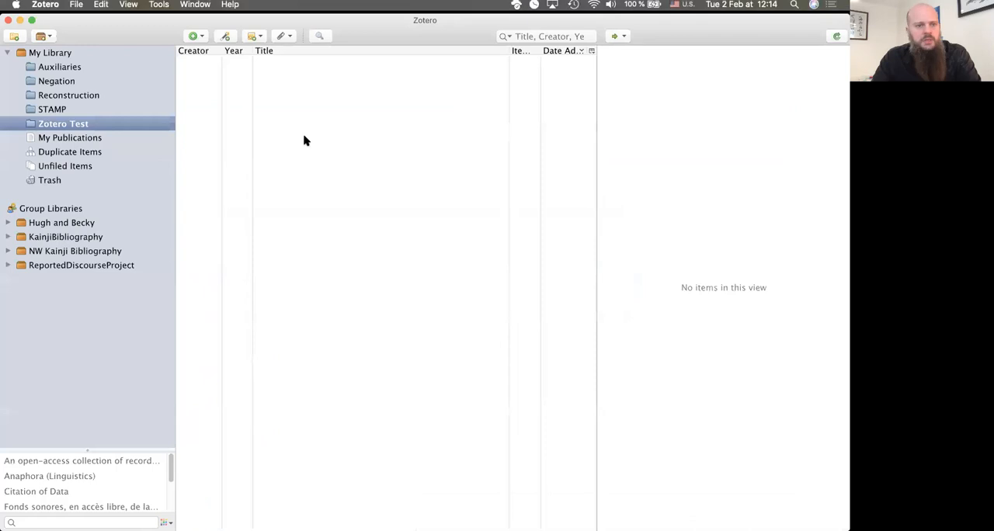
{"action": "left_click", "coordinate": [226, 36]}
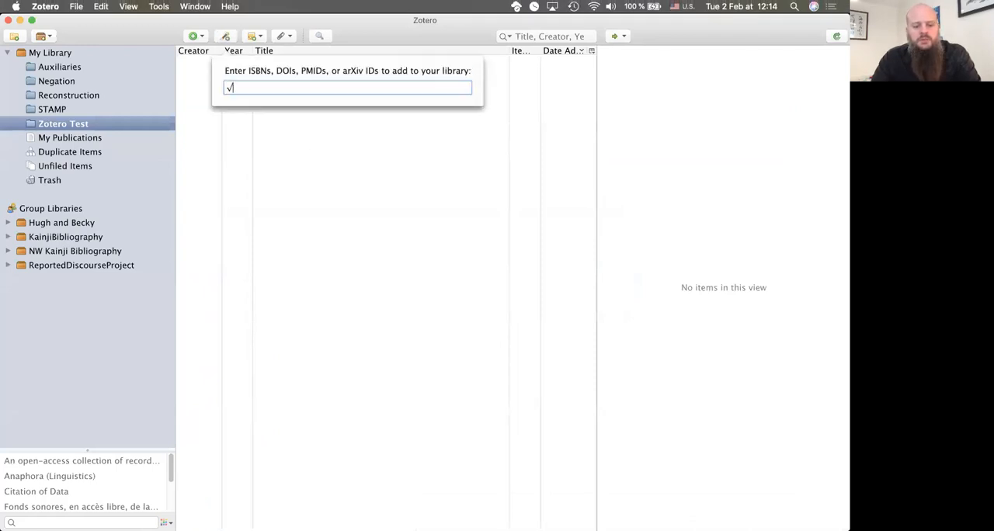
{"action": "key", "text": "super+v"}
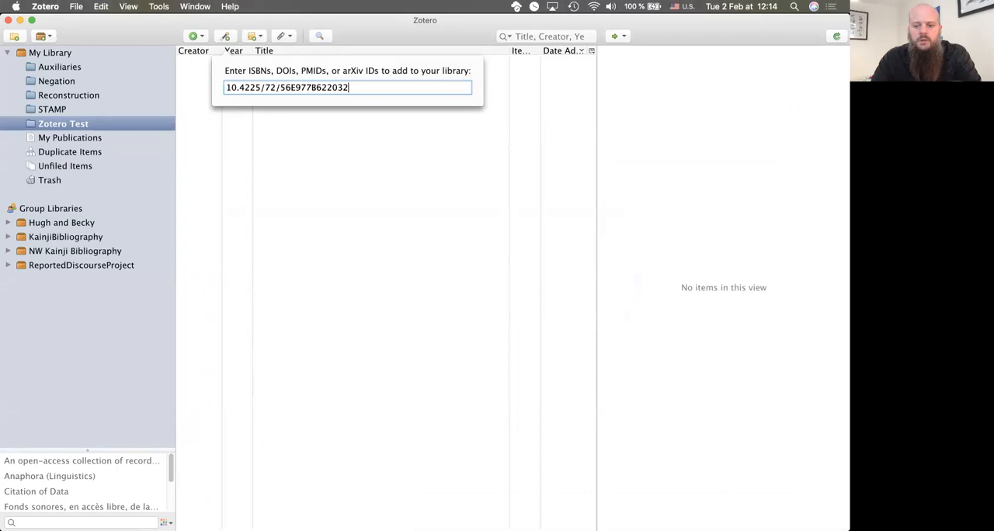
{"action": "key", "text": "Return"}
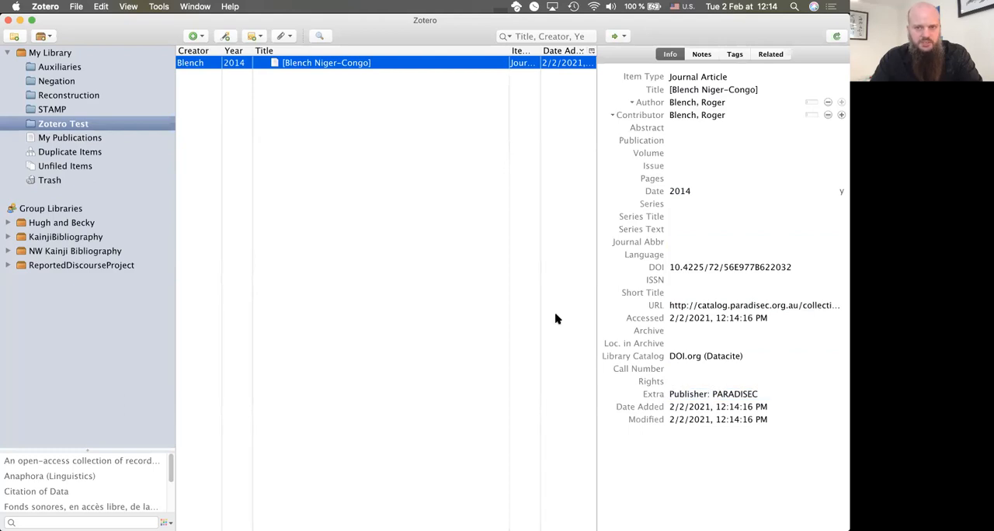
{"action": "left_click", "coordinate": [688, 82]}
{"action": "left_click", "coordinate": [689, 83]}
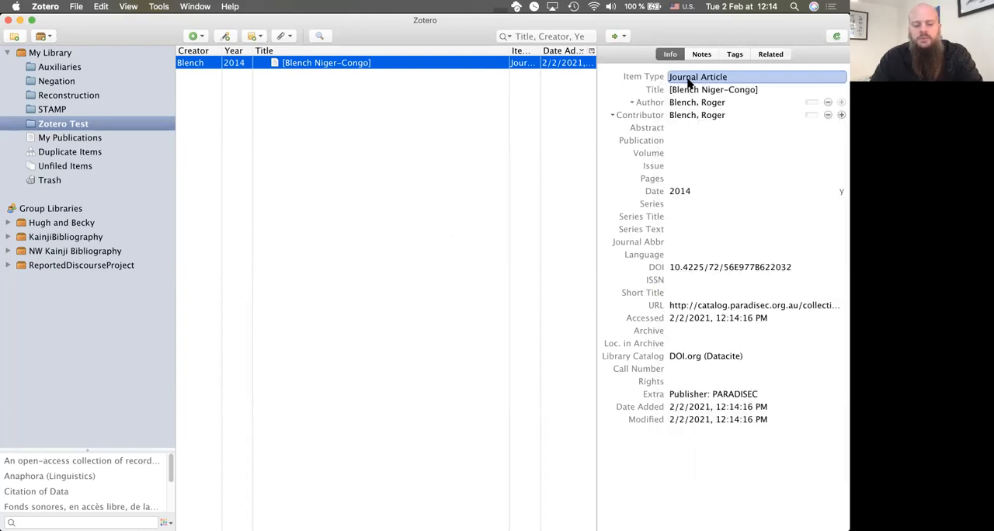
Step: Switch to Firefox and copy the DOI 10.4225/72/5705AD74A50AD from the citation of the Kamuku wordlists item
{"action": "key", "text": "super+Tab"}
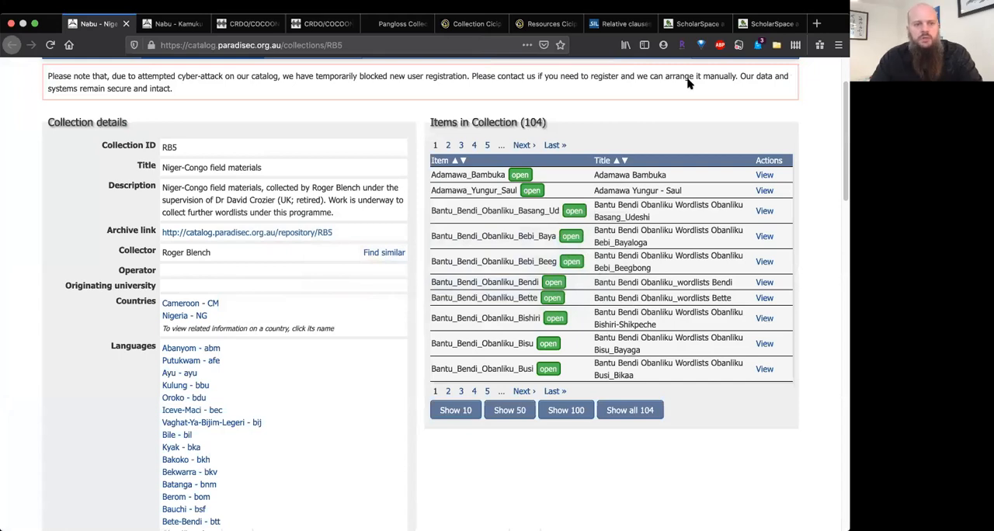
{"action": "left_click", "coordinate": [177, 28]}
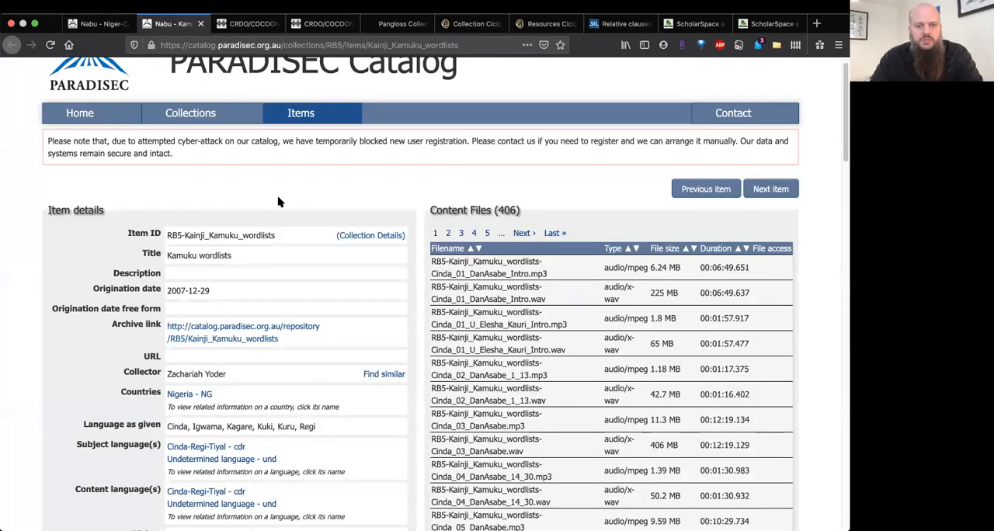
{"action": "scroll", "coordinate": [279, 202], "scroll_direction": "down", "scroll_amount": 1}
{"action": "scroll", "coordinate": [280, 200], "scroll_direction": "down", "scroll_amount": 10}
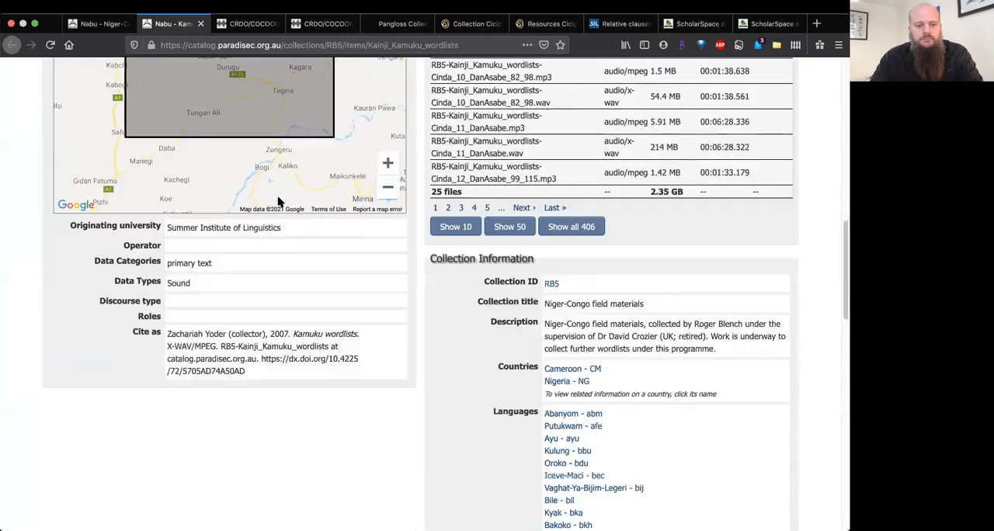
{"action": "left_click_drag", "start_coordinate": [251, 242], "coordinate": [337, 223]}
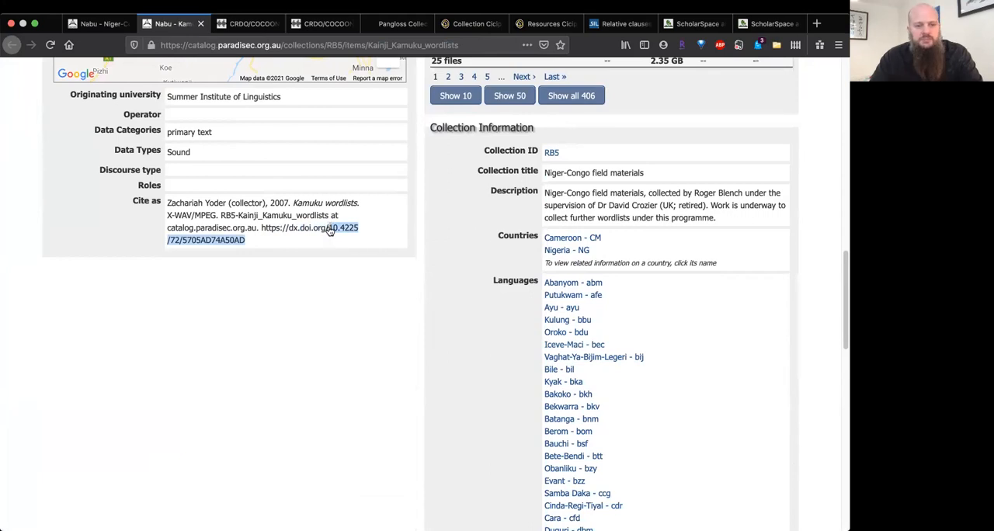
Step: Switch to Zotero and add the Kamuku wordlists by identifier with the DOI 10.4225/72/5705AD74A50AD
{"action": "key", "text": "super+Tab"}
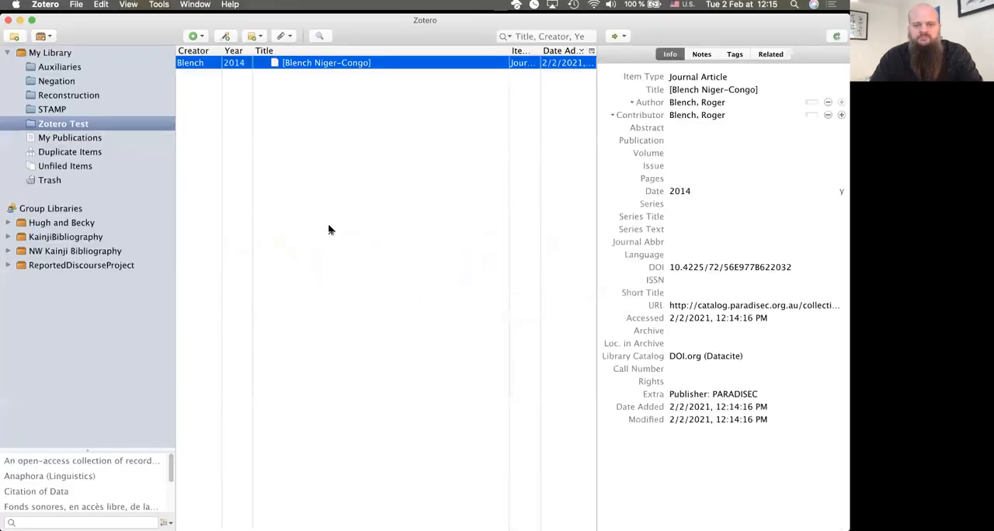
{"action": "left_click", "coordinate": [225, 37]}
{"action": "type", "text": "10.4225/72/5705AD74A50AD"}
{"action": "key", "text": "Return"}
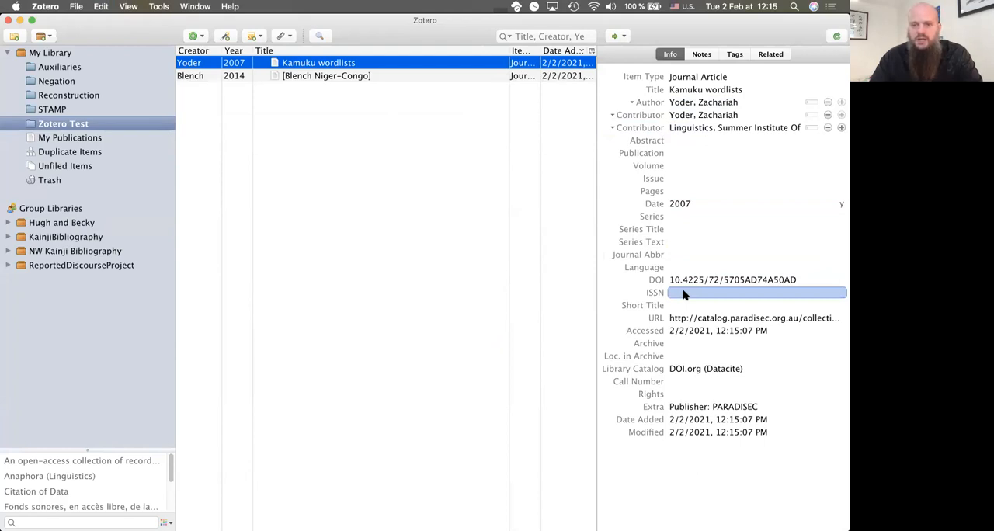
Step: Switch to Firefox and bring up the PARADISEC page of the Niger-Congo field materials collection
{"action": "key", "text": "super+Tab"}
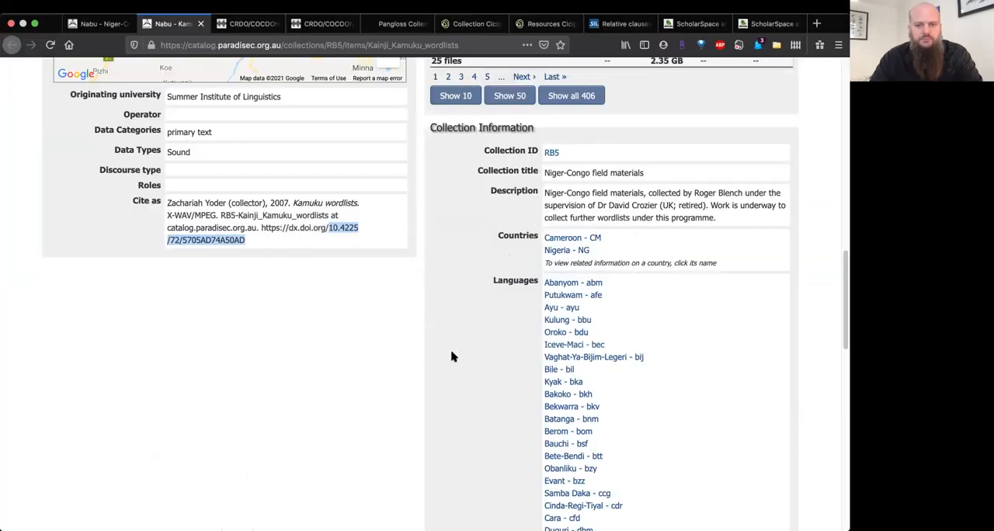
{"action": "scroll", "coordinate": [414, 361], "scroll_direction": "down", "scroll_amount": 10}
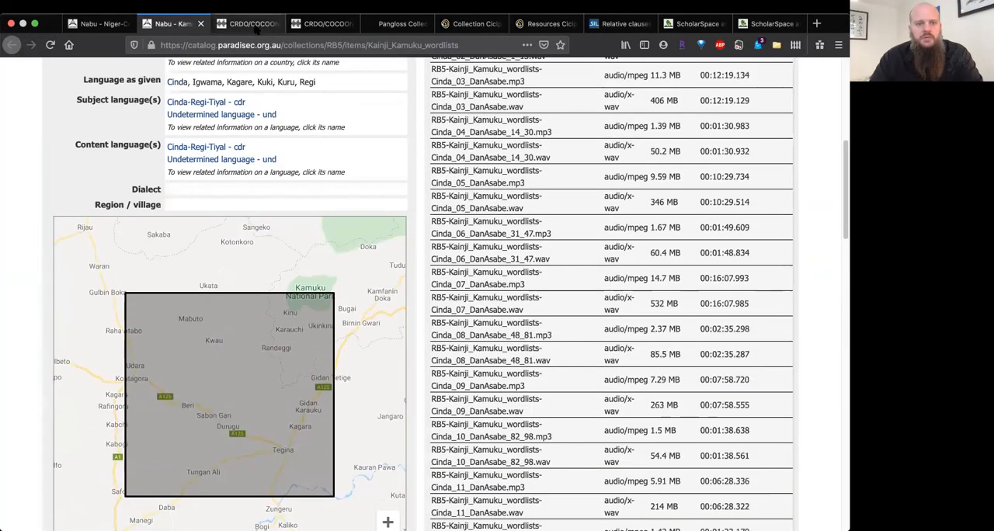
{"action": "left_click", "coordinate": [249, 23]}
{"action": "mouse_move", "coordinate": [307, 71]}
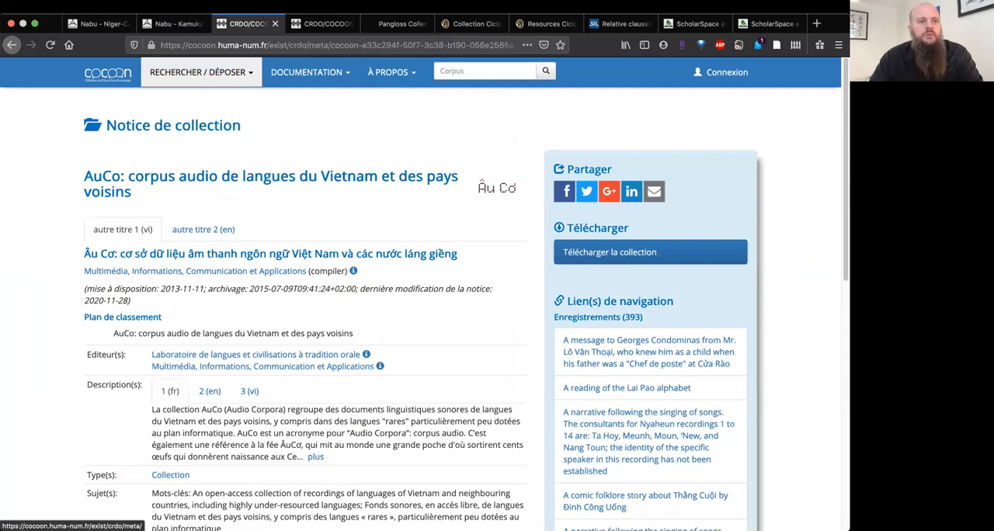
{"action": "left_click", "coordinate": [101, 23]}
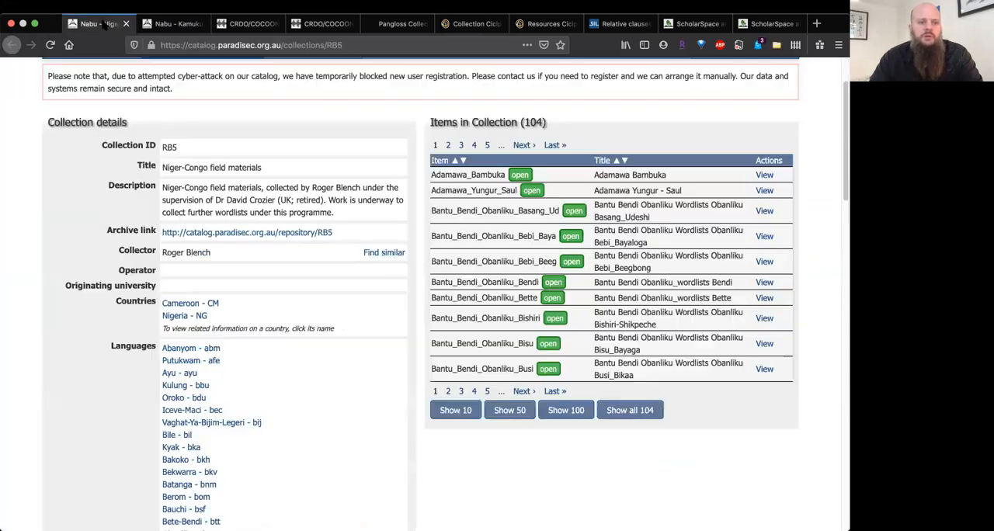
{"action": "left_click", "coordinate": [775, 47]}
{"action": "key", "text": "super+Tab"}
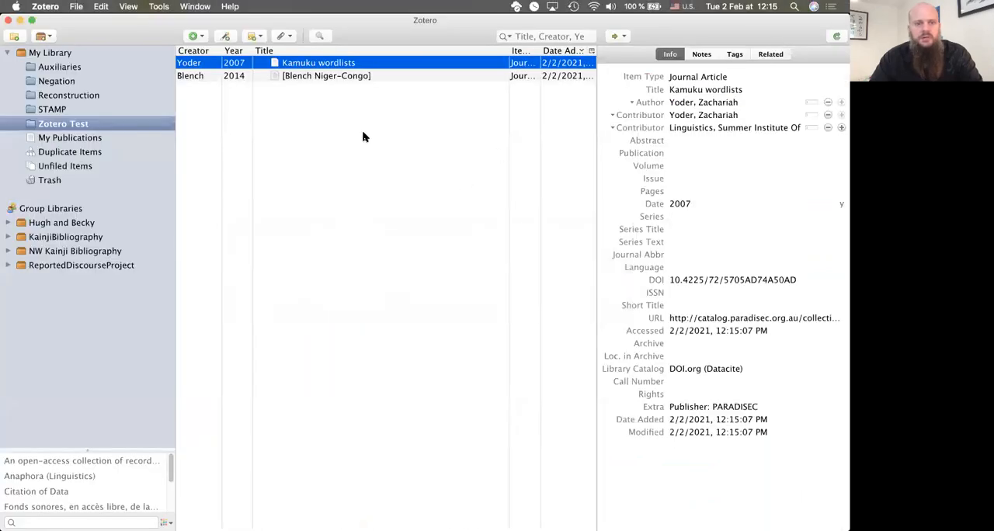
{"action": "key", "text": "super+Tab"}
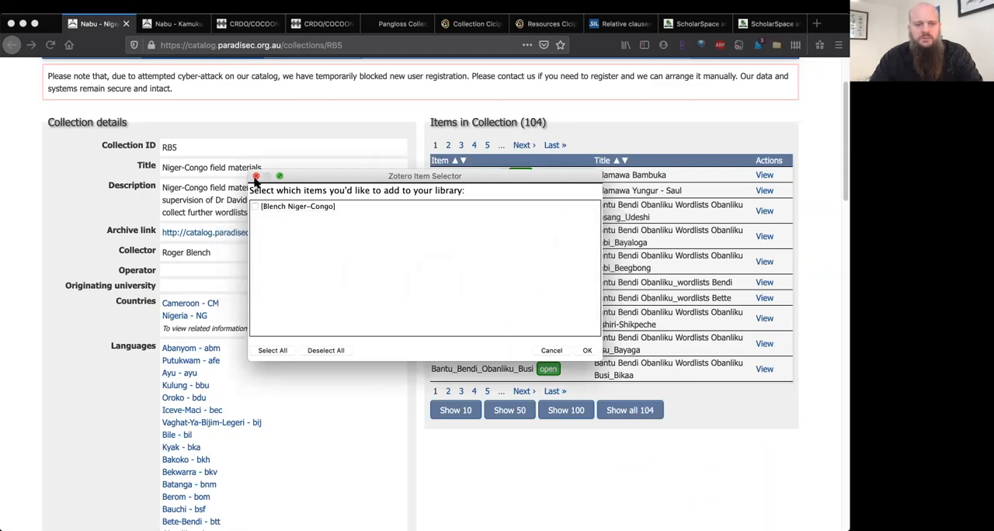
{"action": "left_click", "coordinate": [256, 176]}
Step: Save the Niger-Congo collection record to Zotero Test with the browser's Zotero connector
{"action": "left_click", "coordinate": [777, 45]}
{"action": "left_click", "coordinate": [588, 350]}
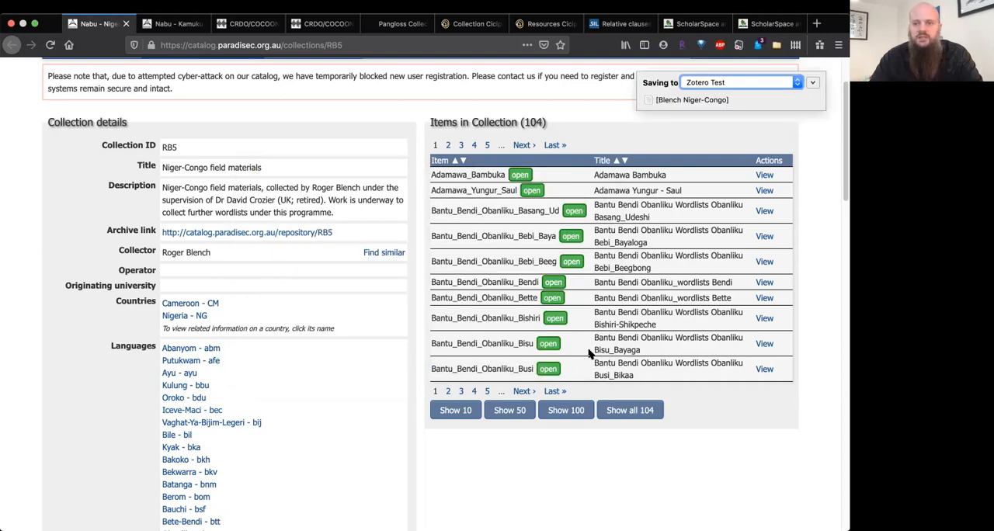
Step: Switch to Zotero and compare the details of the two Niger-Congo entries in the Zotero Test collection
{"action": "key", "text": "super+Tab"}
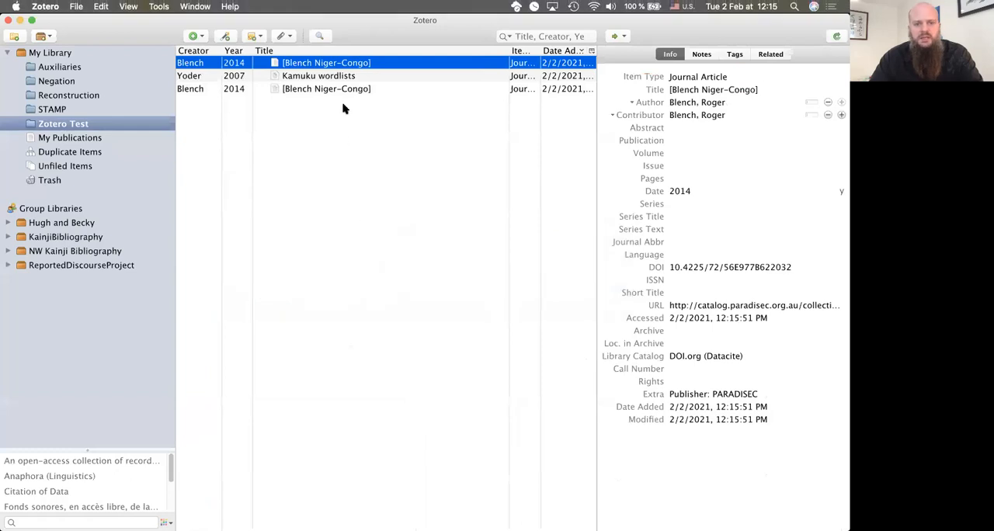
{"action": "left_click", "coordinate": [337, 89]}
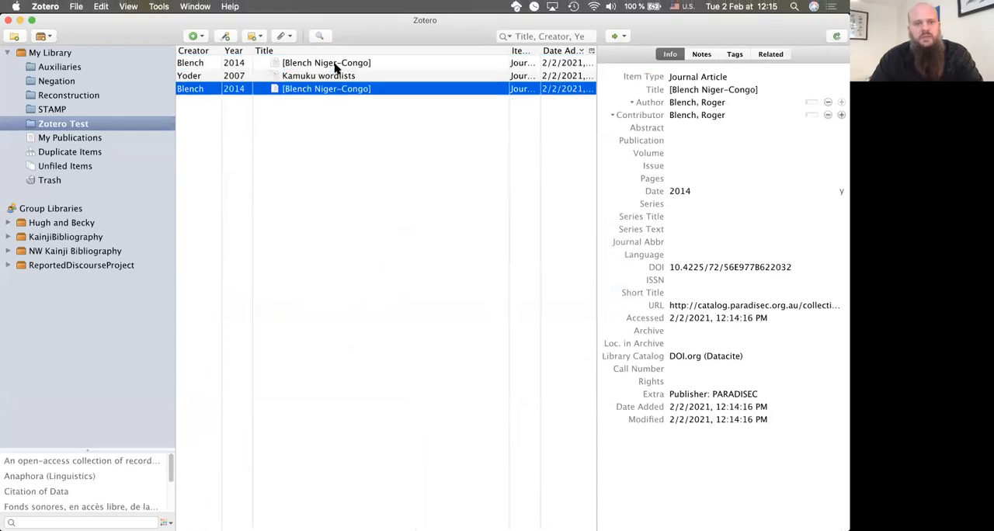
{"action": "left_click", "coordinate": [337, 64]}
{"action": "left_click", "coordinate": [337, 90]}
{"action": "left_click", "coordinate": [338, 67]}
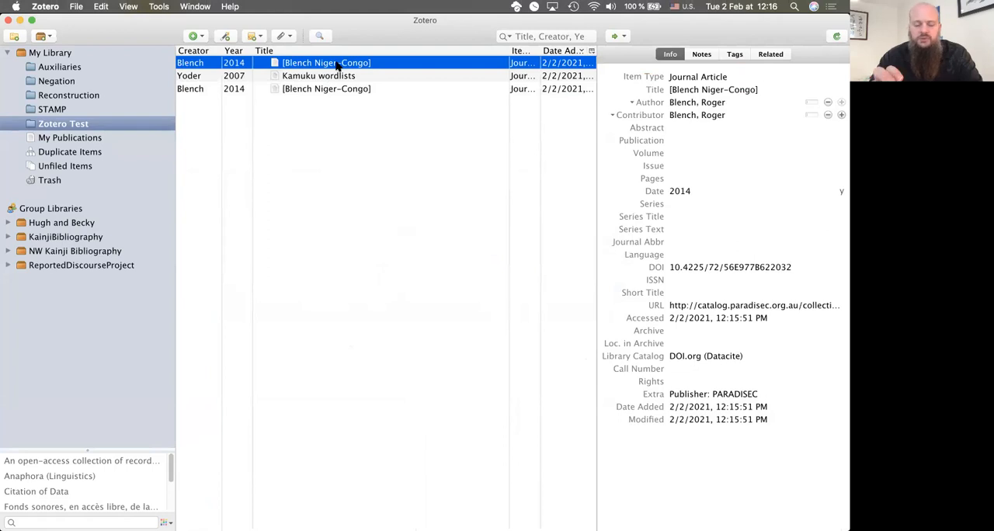
{"action": "double_click", "coordinate": [338, 66]}
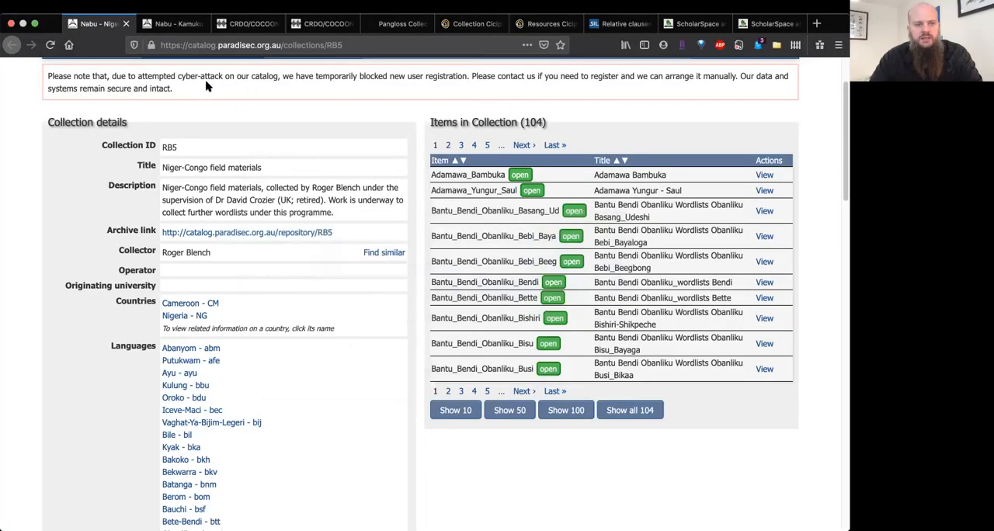
Step: Save the AuCo corpus page on Cocoon to Zotero Test with the browser connector, and check Zotero for the entry
{"action": "left_click", "coordinate": [247, 23]}
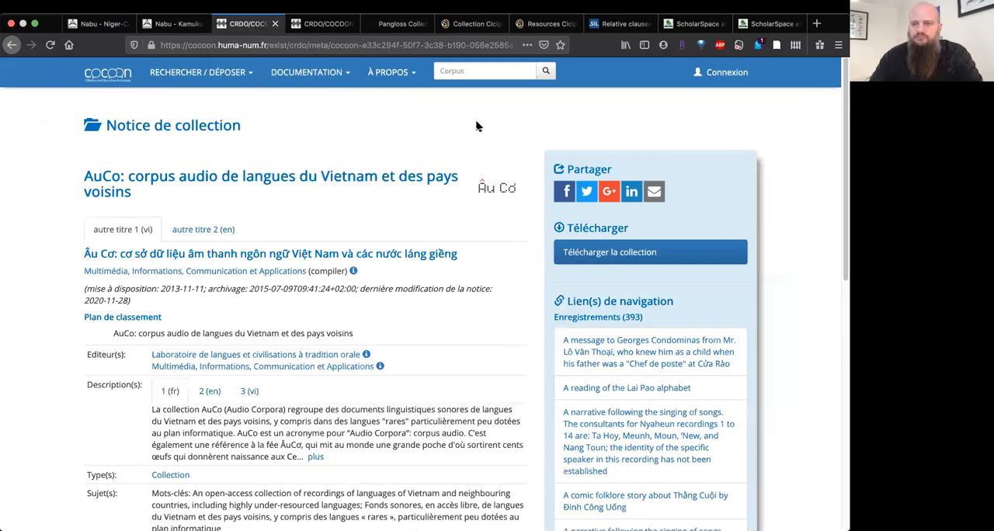
{"action": "left_click", "coordinate": [778, 46]}
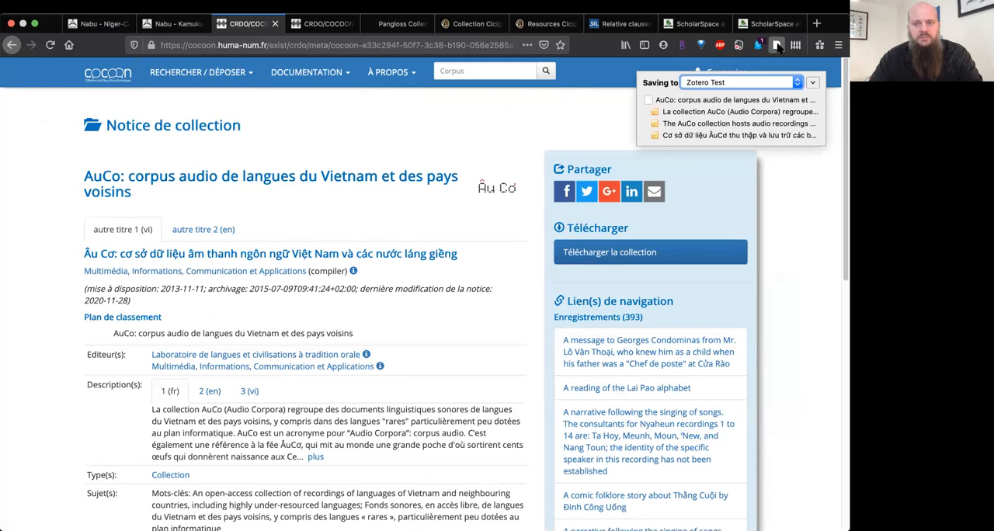
{"action": "key", "text": "super+Tab"}
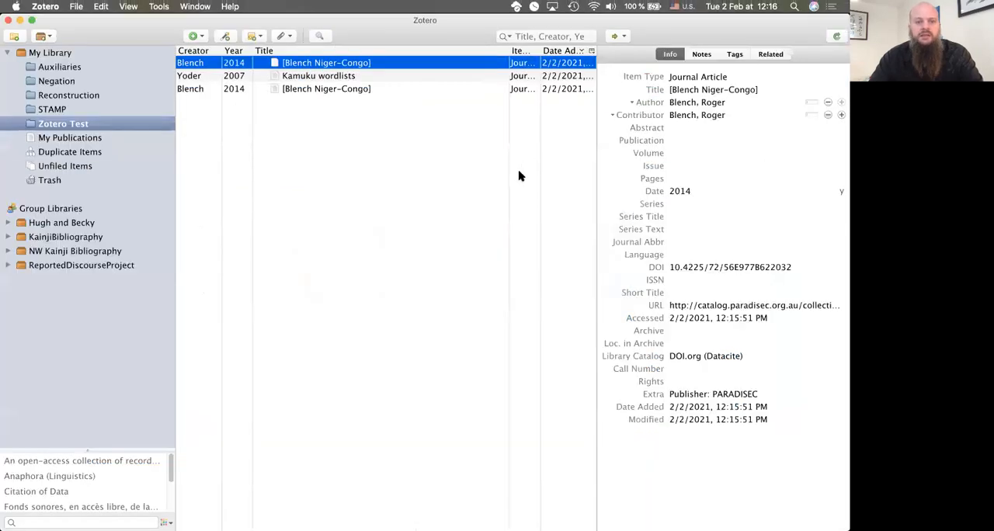
{"action": "key", "text": "super+Tab"}
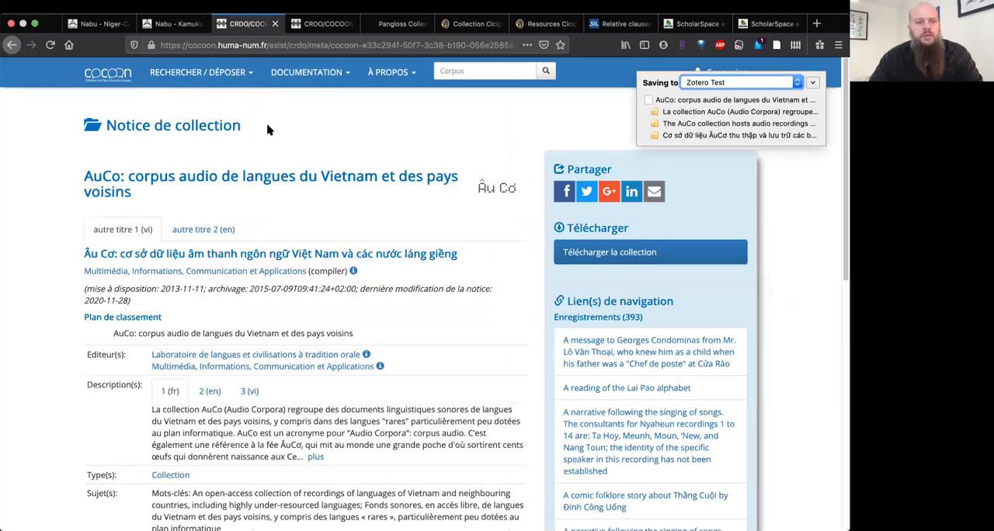
{"action": "mouse_move", "coordinate": [307, 72]}
{"action": "key", "text": "super+Tab"}
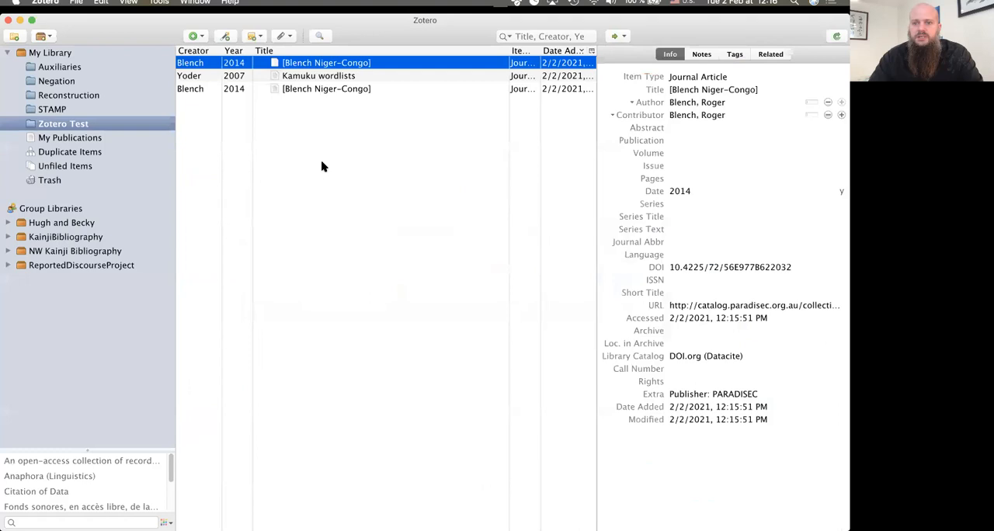
{"action": "key", "text": "super+Tab"}
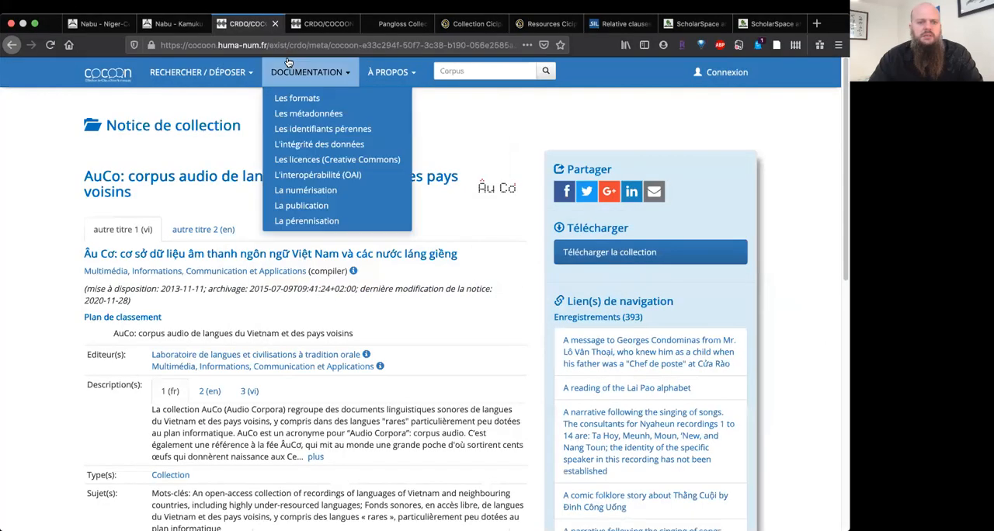
Step: Save the AuCo corpus page again with the Zotero connector, keeping Zotero Test as the target collection
{"action": "left_click", "coordinate": [778, 44]}
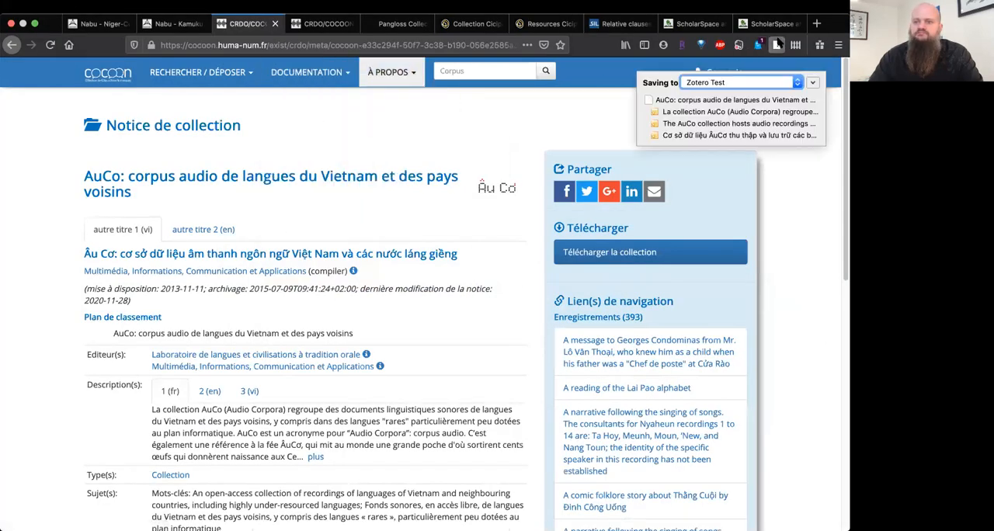
{"action": "left_click", "coordinate": [800, 84]}
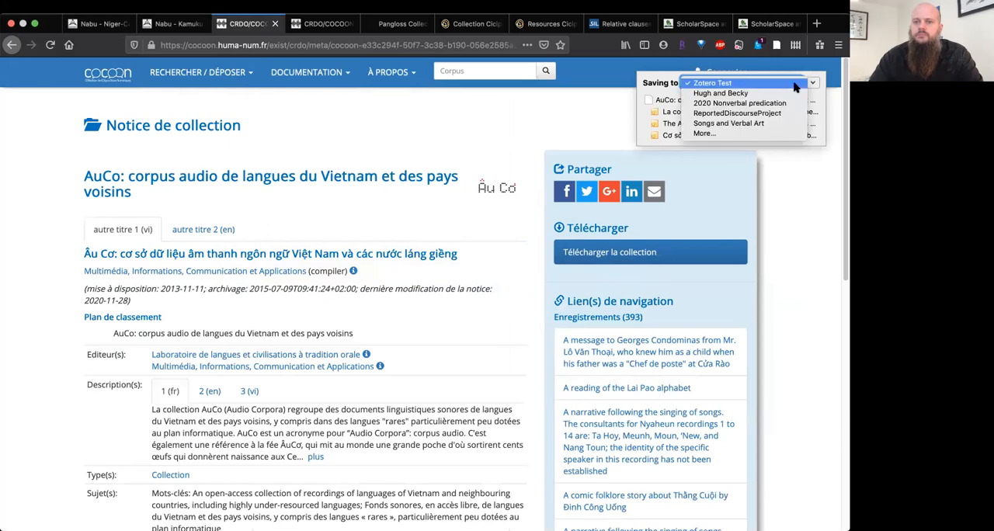
{"action": "left_click", "coordinate": [800, 84]}
{"action": "left_click", "coordinate": [800, 84]}
{"action": "left_click", "coordinate": [800, 84]}
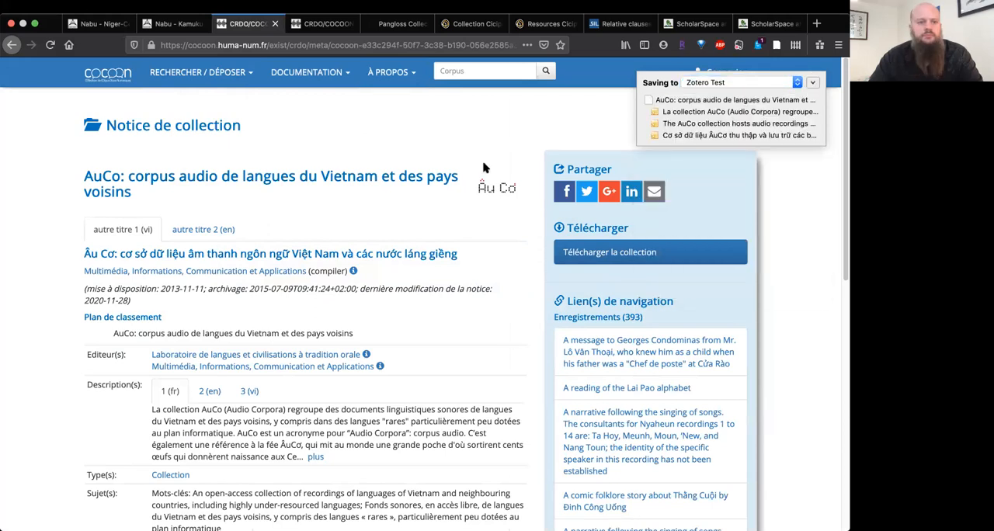
Step: Reload the AuCo corpus page, save it to Zotero Test with the browser connector, and expand the entry's notes in Zotero
{"action": "key", "text": "super+r"}
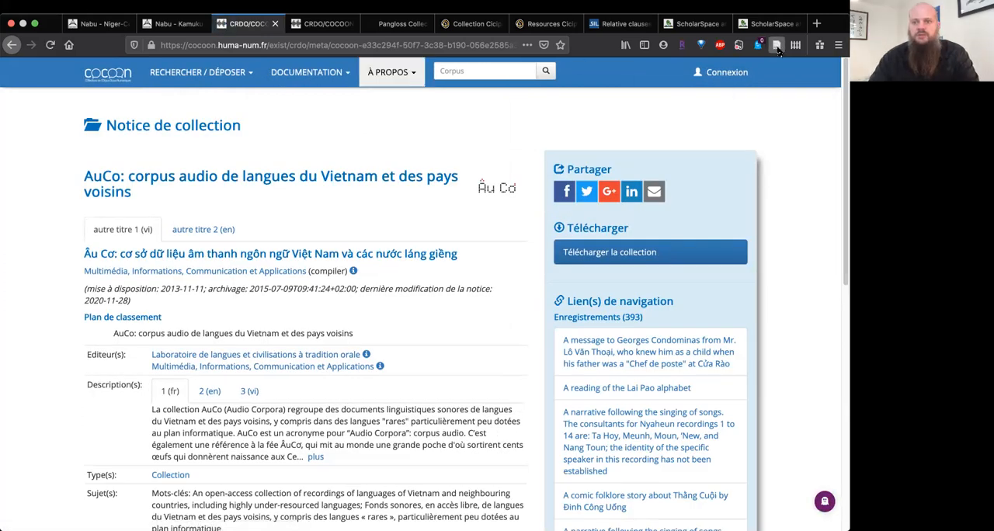
{"action": "left_click", "coordinate": [777, 45]}
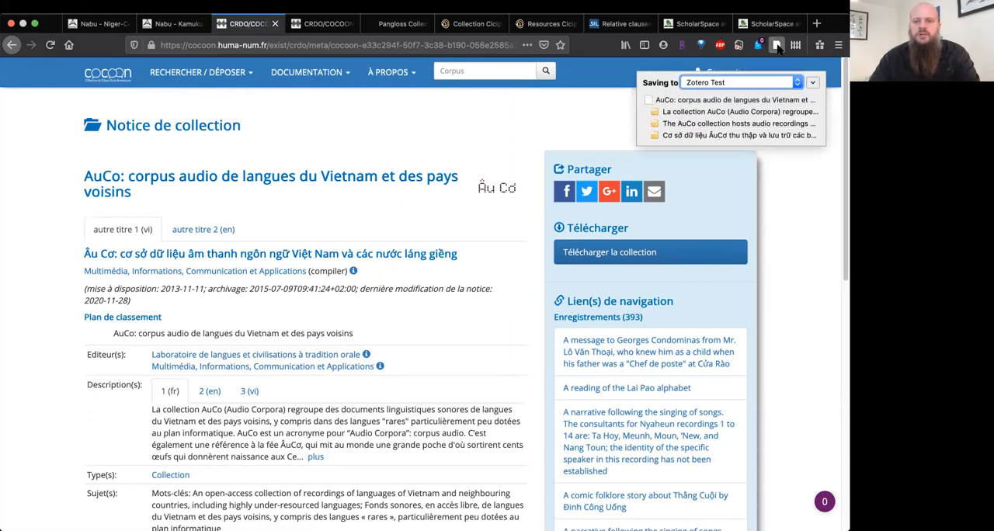
{"action": "key", "text": "super+Tab"}
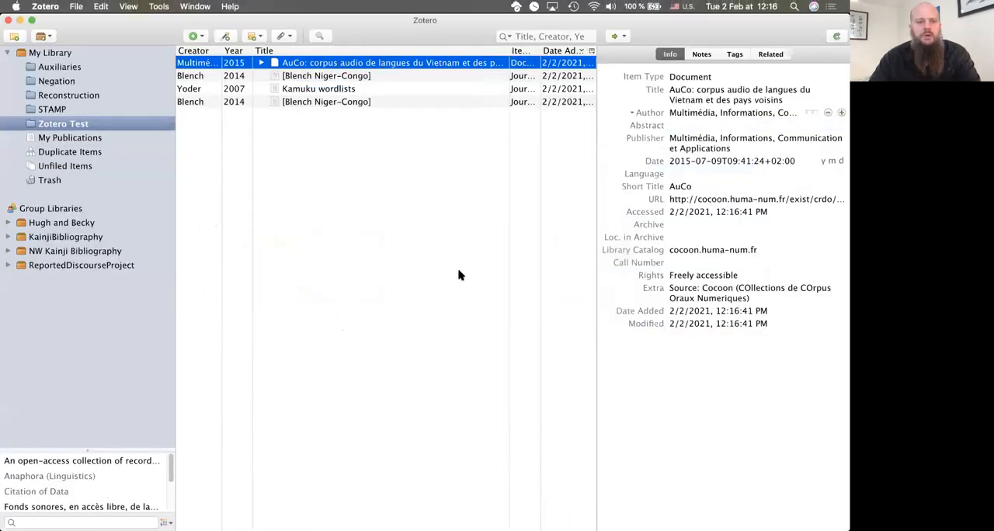
{"action": "left_click", "coordinate": [261, 64]}
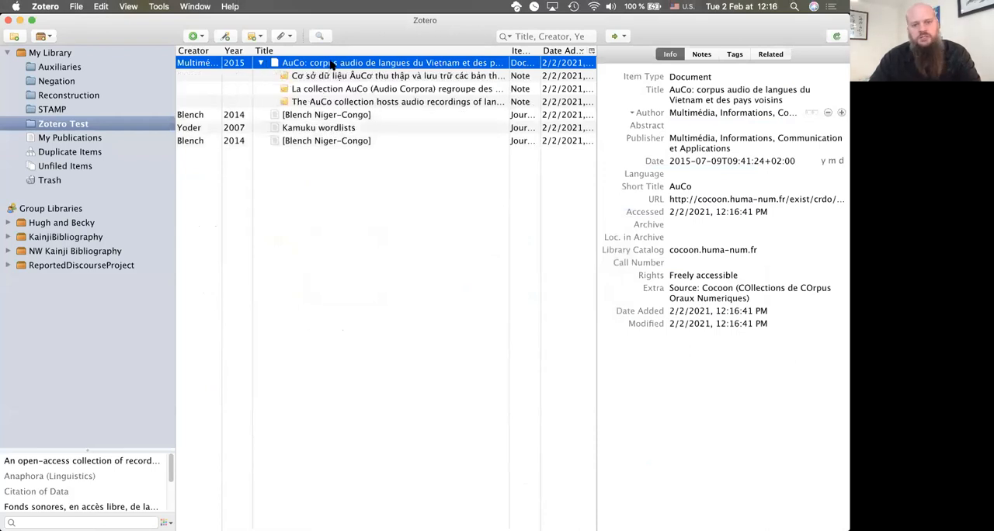
{"action": "left_click", "coordinate": [718, 95]}
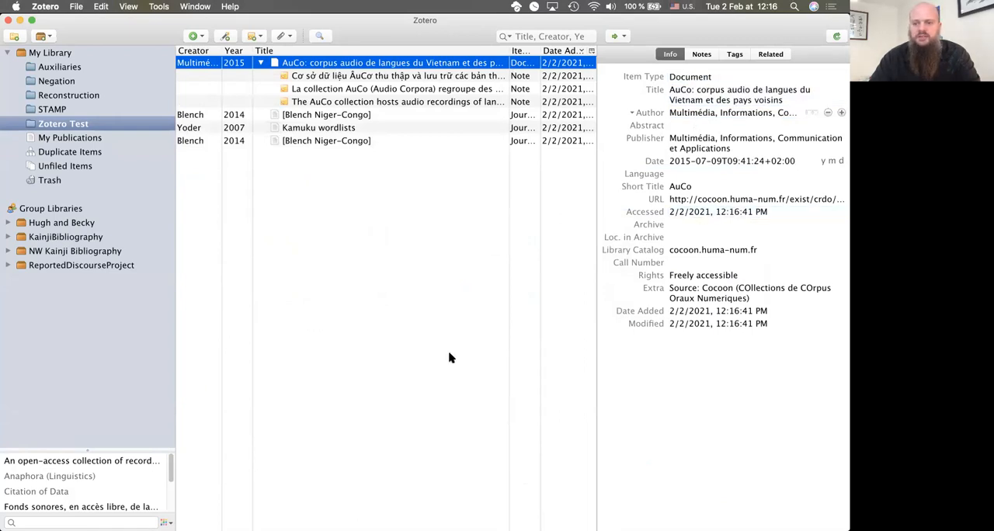
Step: Switch to the browser, open the SmoothTones recording page on Cocoon, and copy its DOI without the doi.org prefix
{"action": "key", "text": "super+Tab"}
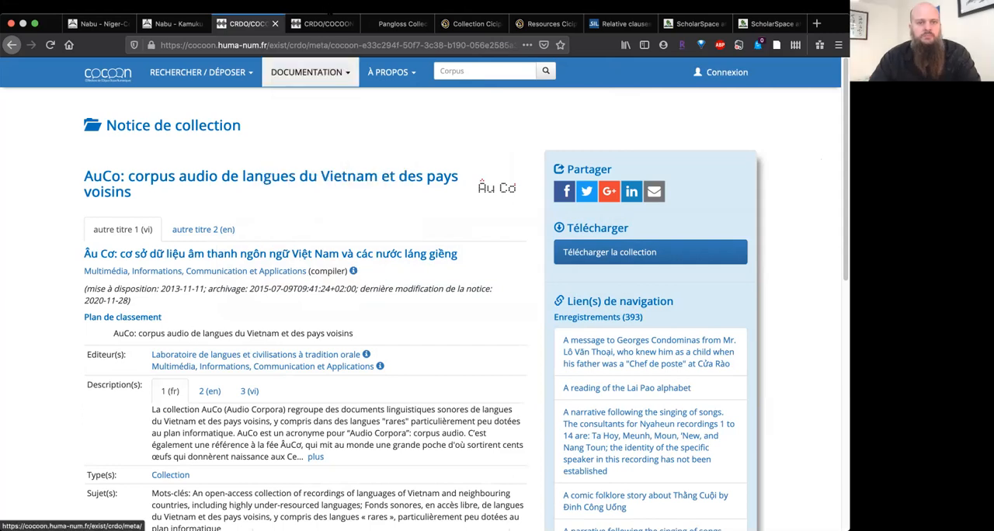
{"action": "left_click", "coordinate": [323, 23]}
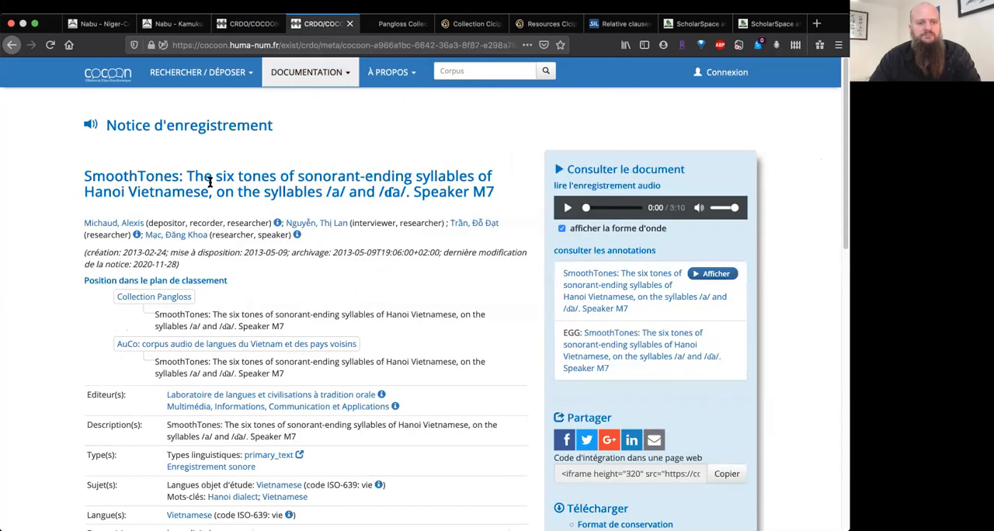
{"action": "scroll", "coordinate": [294, 310], "scroll_direction": "down", "scroll_amount": 10}
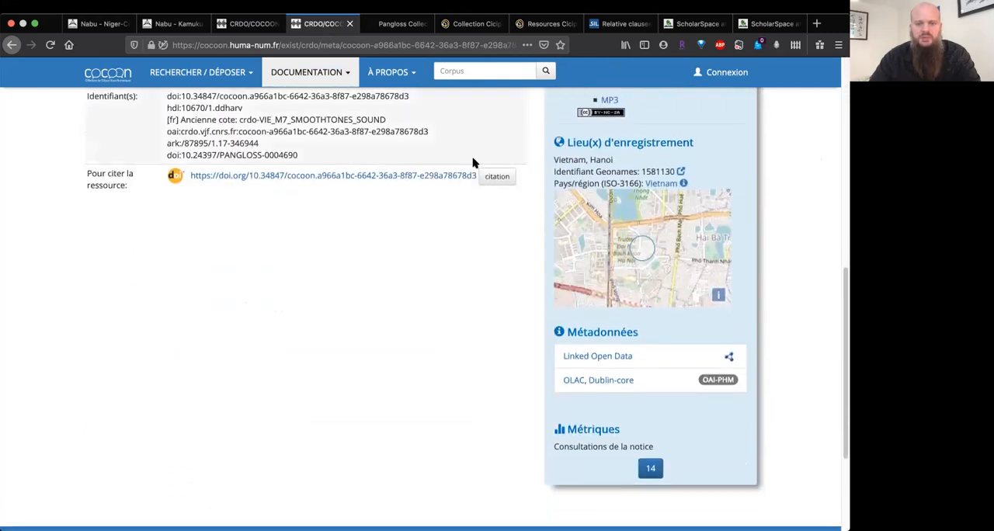
{"action": "left_click_drag", "start_coordinate": [475, 173], "coordinate": [246, 183]}
{"action": "key", "text": "super+c"}
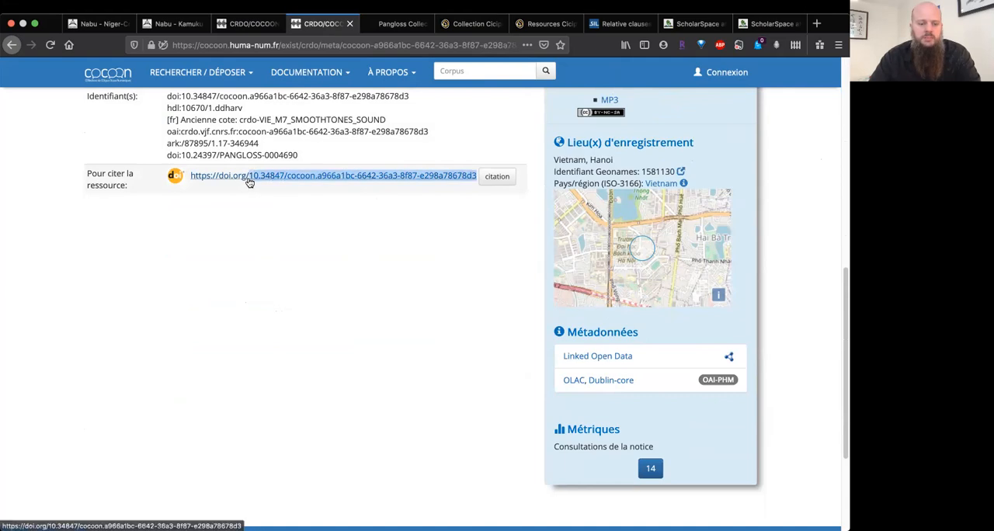
{"action": "key", "text": "super+Tab"}
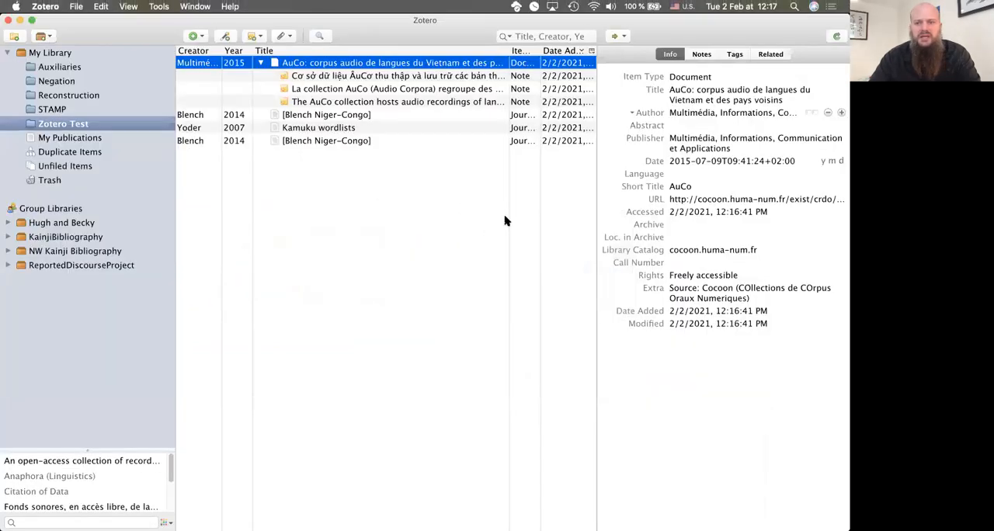
Step: Try to add the SmoothTones recording to Zotero Test by identifier, using the DOI 10.34847/cocoon.a966a1bc-6642-36a3-8f87-e298a78678d3
{"action": "left_click", "coordinate": [225, 37]}
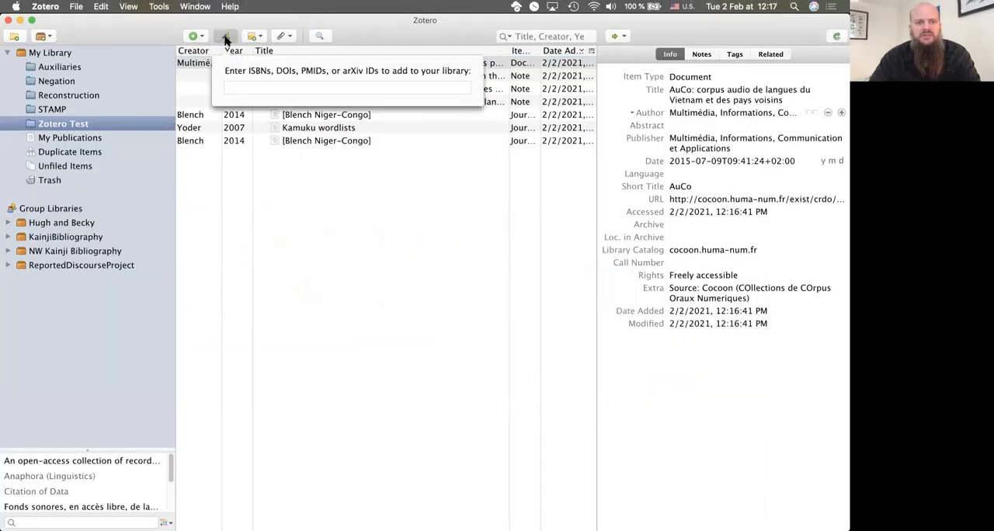
{"action": "key", "text": "super+v"}
{"action": "key", "text": "super+a"}
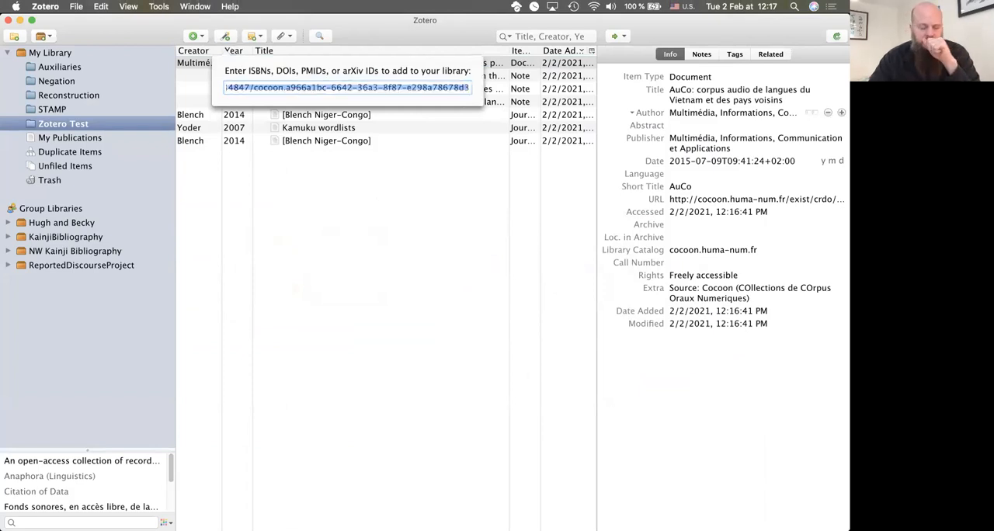
{"action": "key", "text": "Return"}
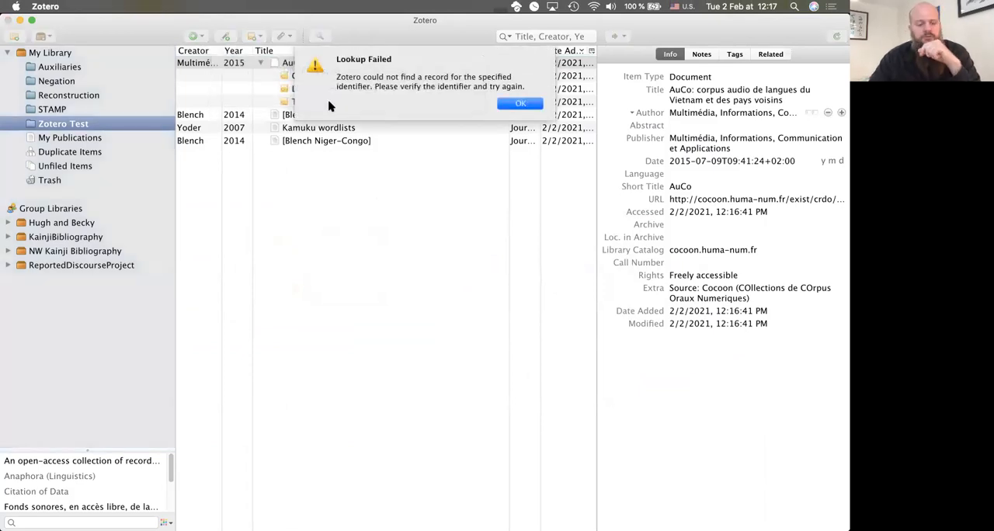
{"action": "left_click_drag", "start_coordinate": [431, 30], "coordinate": [430, 84]}
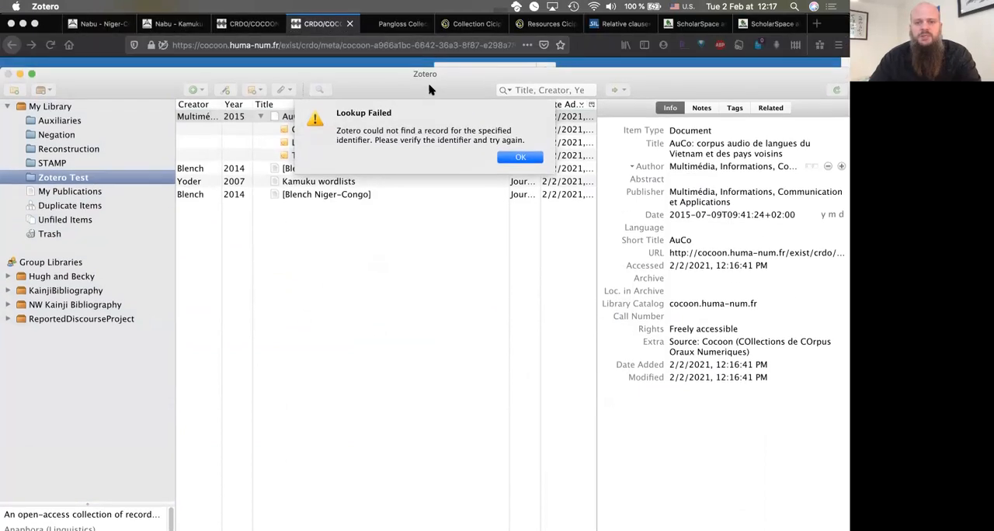
{"action": "left_click", "coordinate": [519, 157]}
{"action": "left_click_drag", "start_coordinate": [411, 89], "coordinate": [411, 55]}
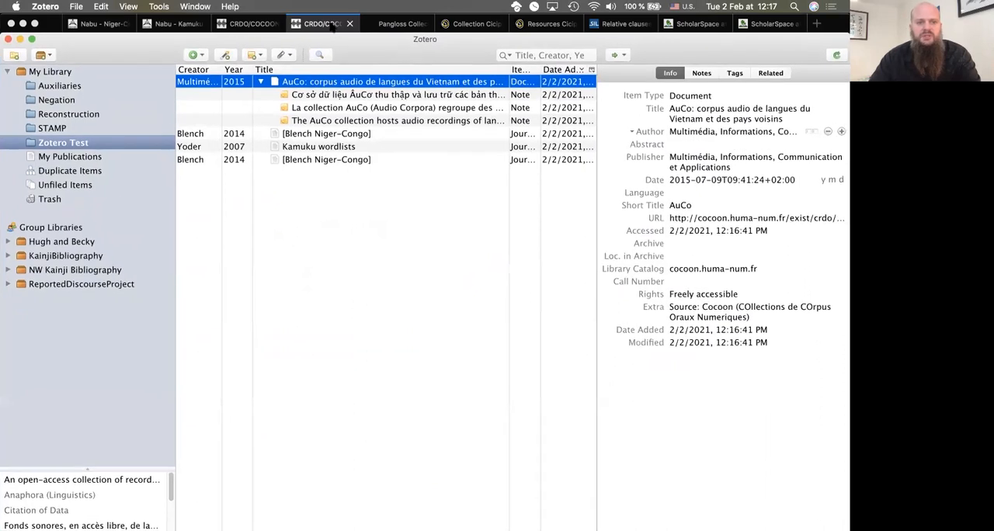
Step: Save the SmoothTones recording page on Cocoon to Zotero Test with the browser connector, and check Zotero for the entry
{"action": "left_click", "coordinate": [332, 27]}
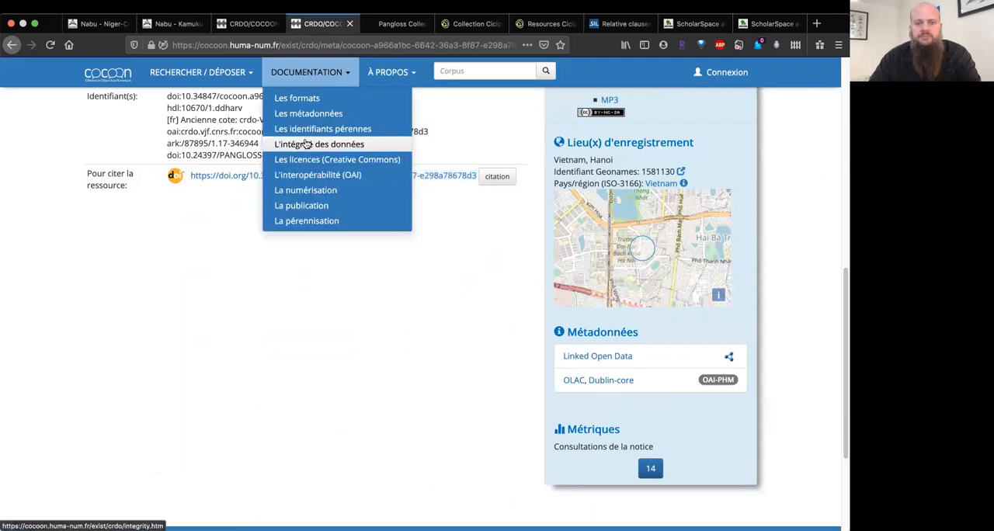
{"action": "scroll", "coordinate": [223, 273], "scroll_direction": "up", "scroll_amount": 5}
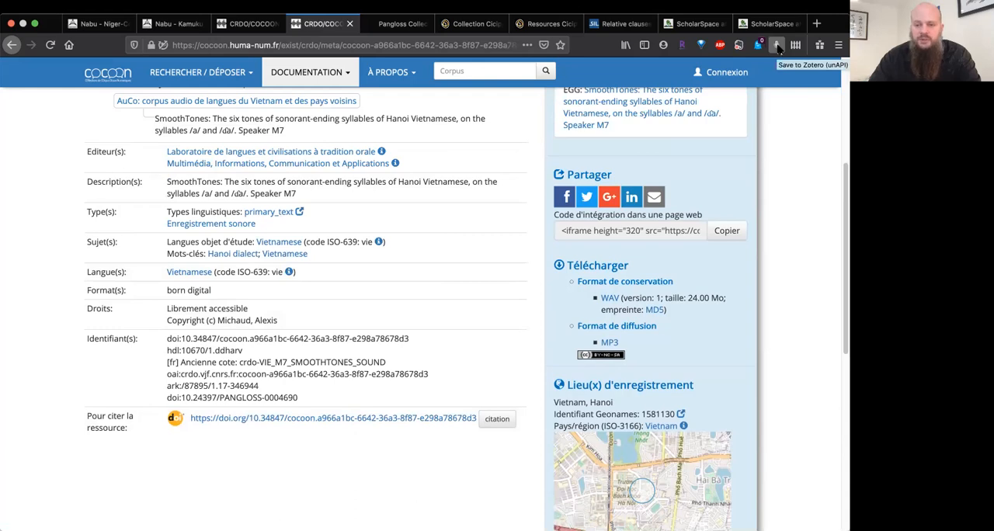
{"action": "left_click", "coordinate": [776, 46]}
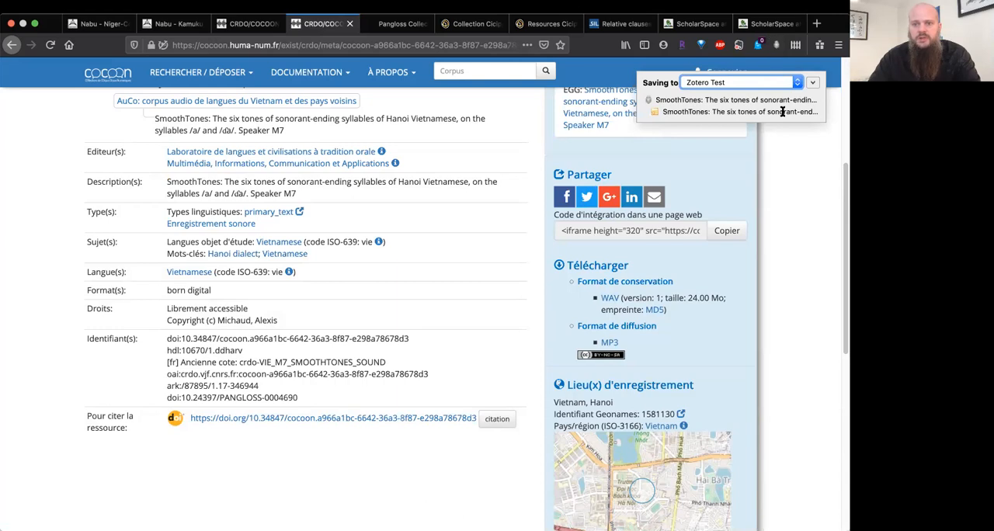
{"action": "key", "text": "super+Tab"}
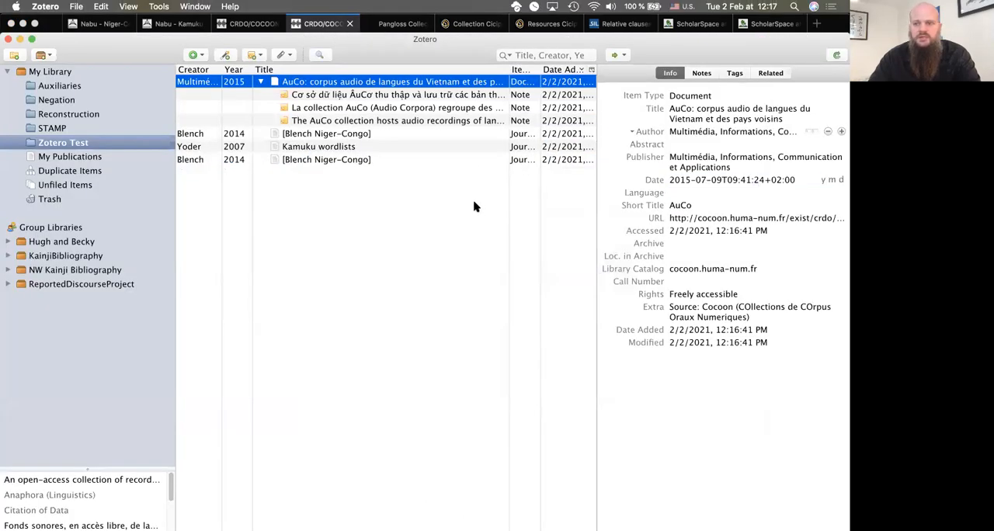
{"action": "key", "text": "super+Tab"}
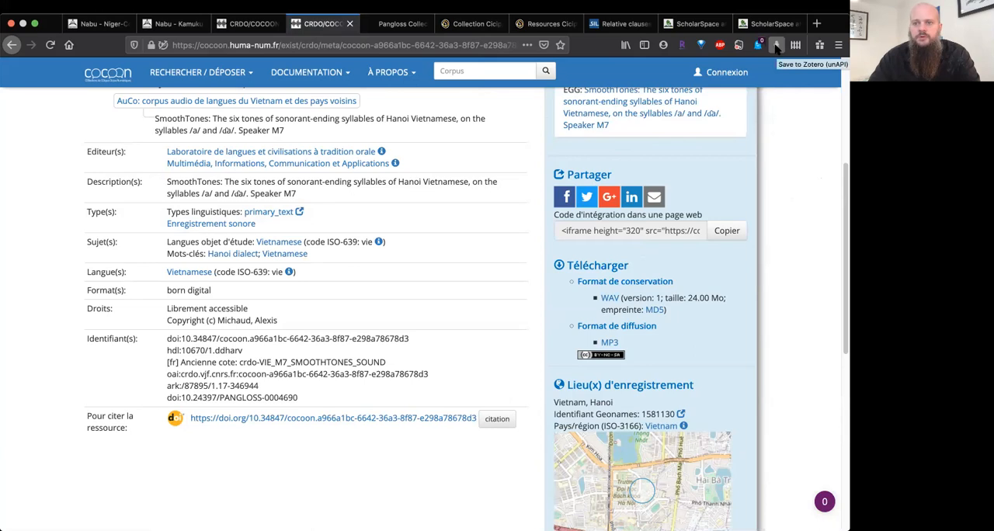
{"action": "left_click", "coordinate": [776, 47]}
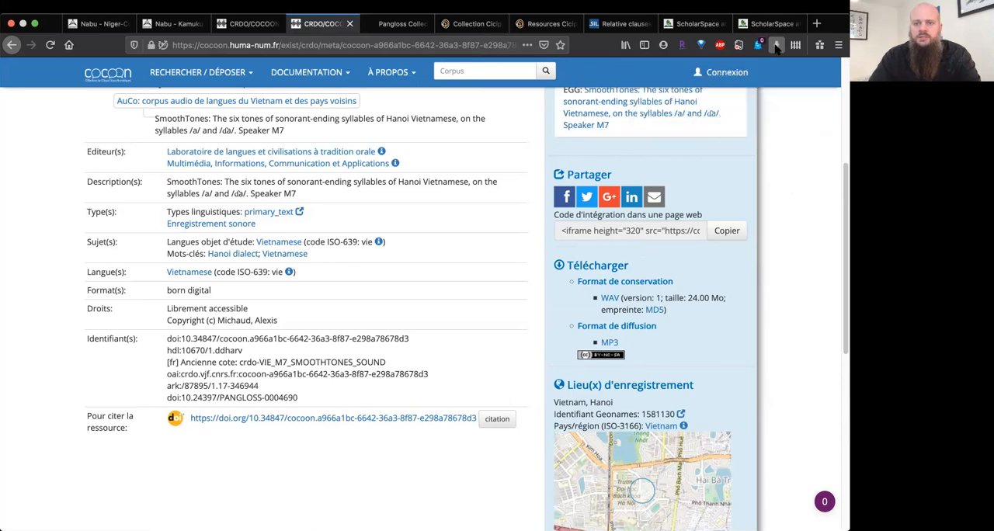
{"action": "key", "text": "super+Tab"}
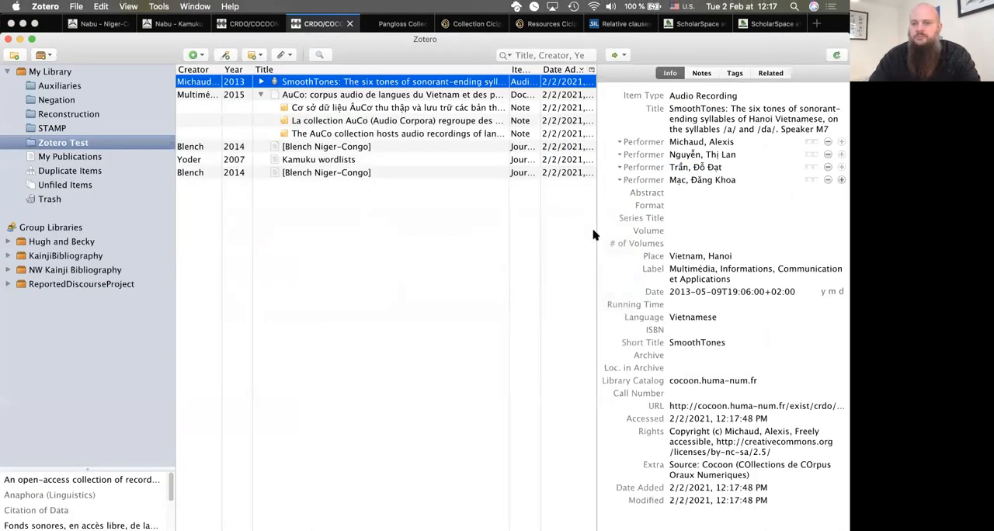
Step: Examine the SmoothTones entry's item type options and its Running Time and Series Title fields
{"action": "left_click", "coordinate": [696, 97]}
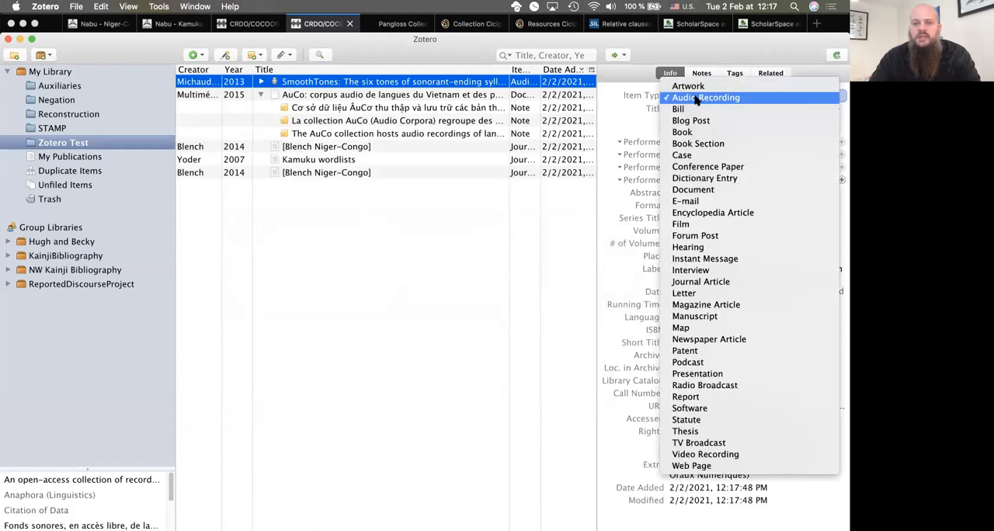
{"action": "left_click", "coordinate": [696, 99]}
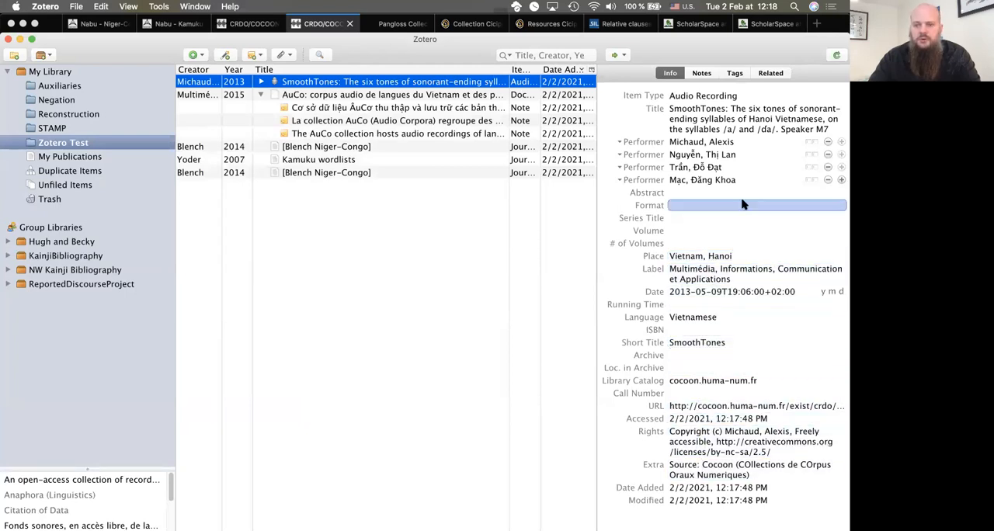
{"action": "left_click", "coordinate": [723, 304]}
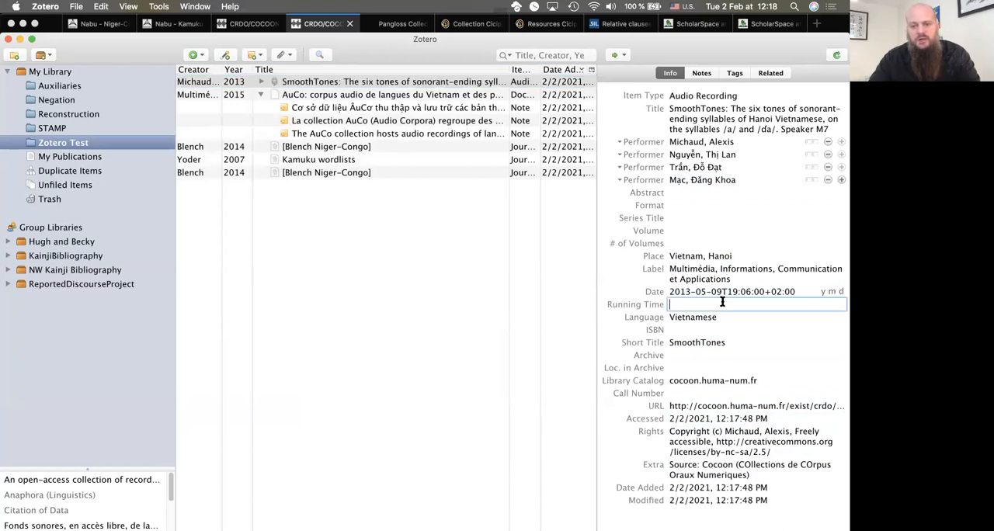
{"action": "left_click", "coordinate": [729, 215]}
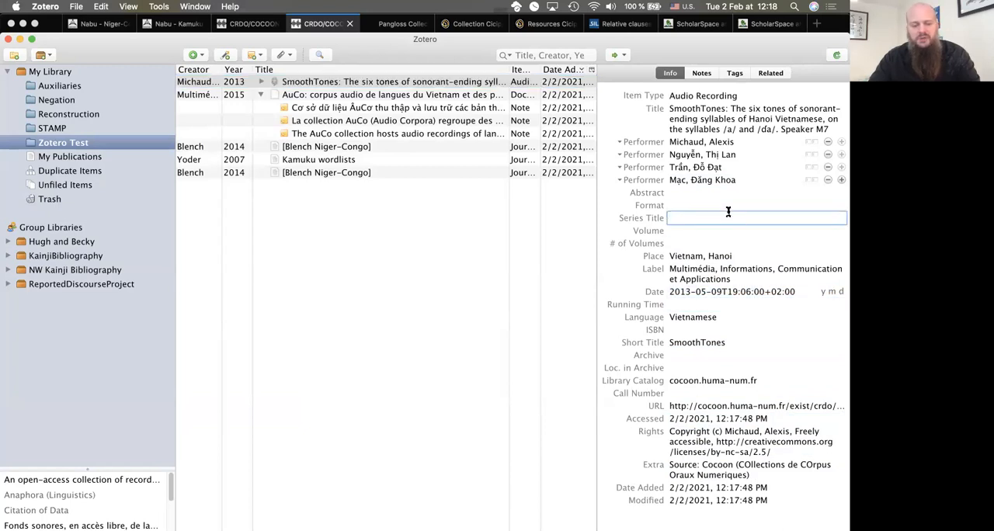
Step: Open the SmoothTones page on Pangloss in the browser and save both offered SmoothTones items with the Zotero connector
{"action": "key", "text": "super+Tab"}
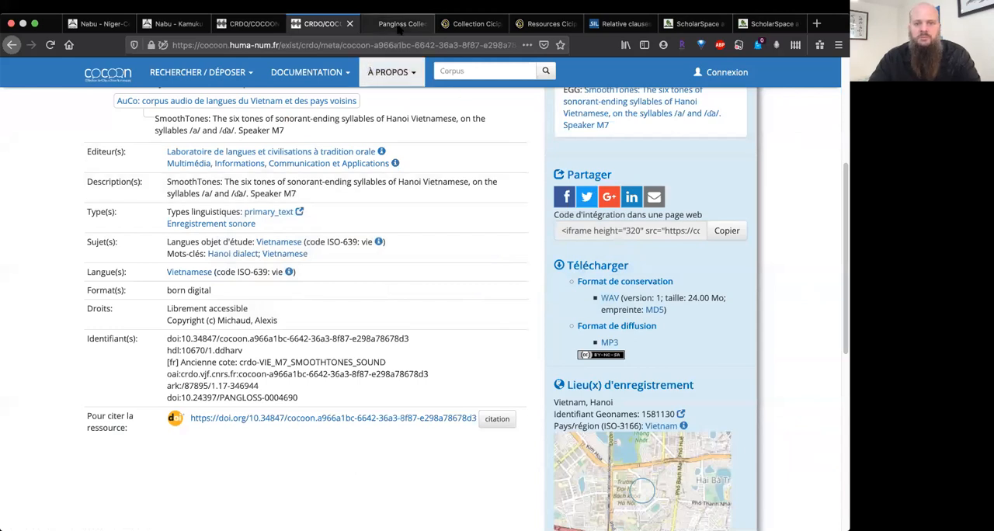
{"action": "left_click", "coordinate": [399, 24]}
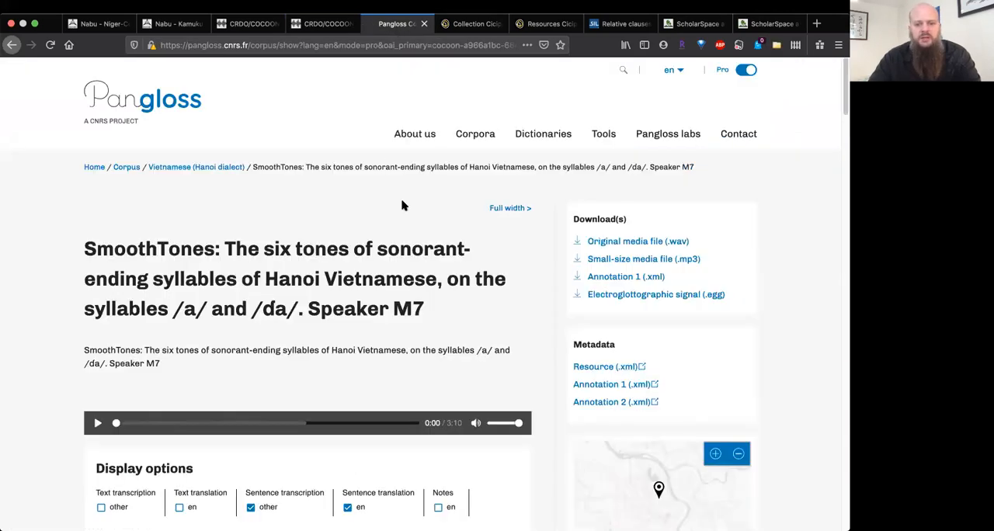
{"action": "scroll", "coordinate": [401, 207], "scroll_direction": "down", "scroll_amount": 2}
{"action": "scroll", "coordinate": [401, 209], "scroll_direction": "up", "scroll_amount": 3}
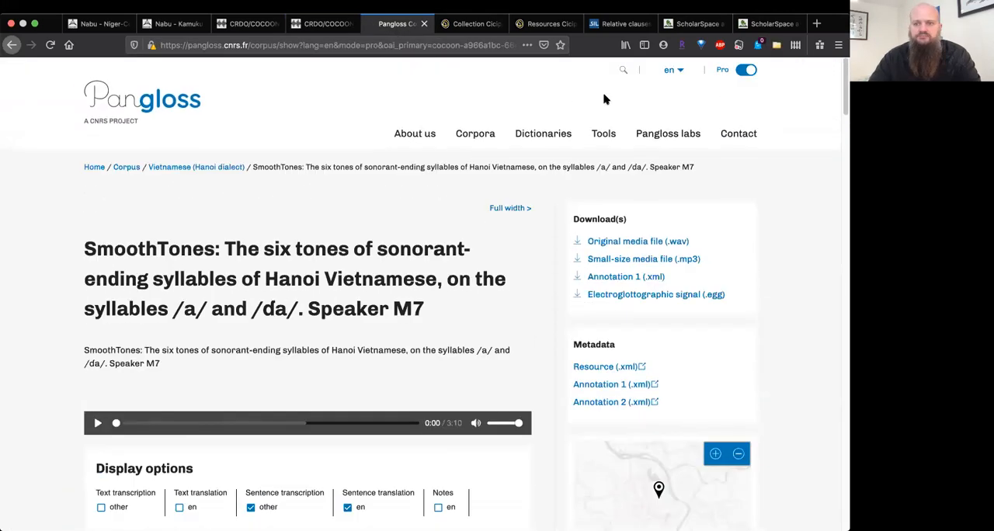
{"action": "left_click", "coordinate": [777, 45]}
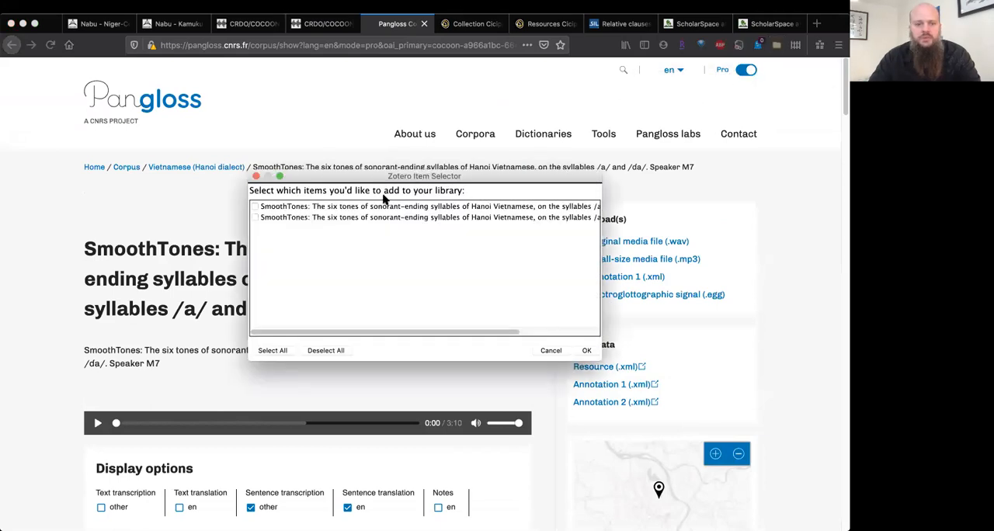
{"action": "left_click", "coordinate": [255, 207]}
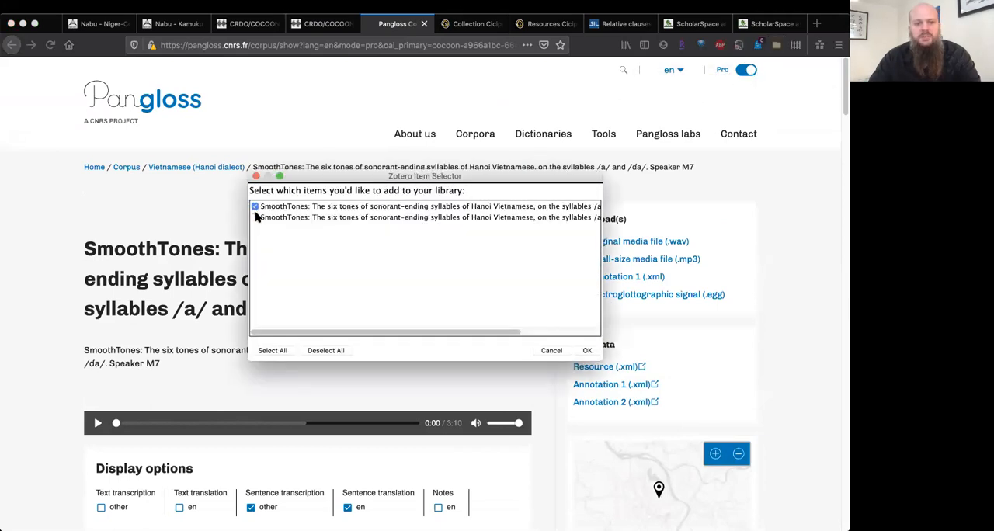
{"action": "left_click", "coordinate": [255, 217]}
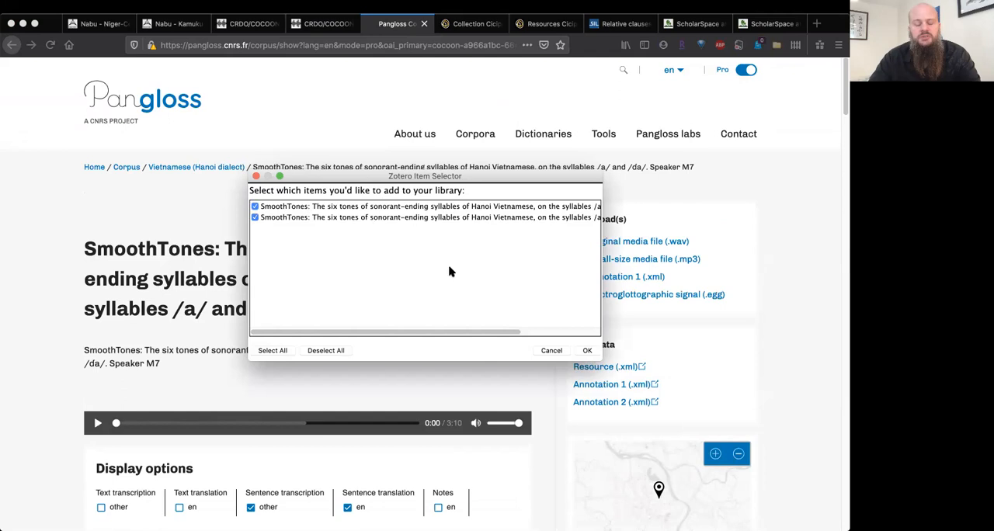
{"action": "left_click", "coordinate": [586, 351]}
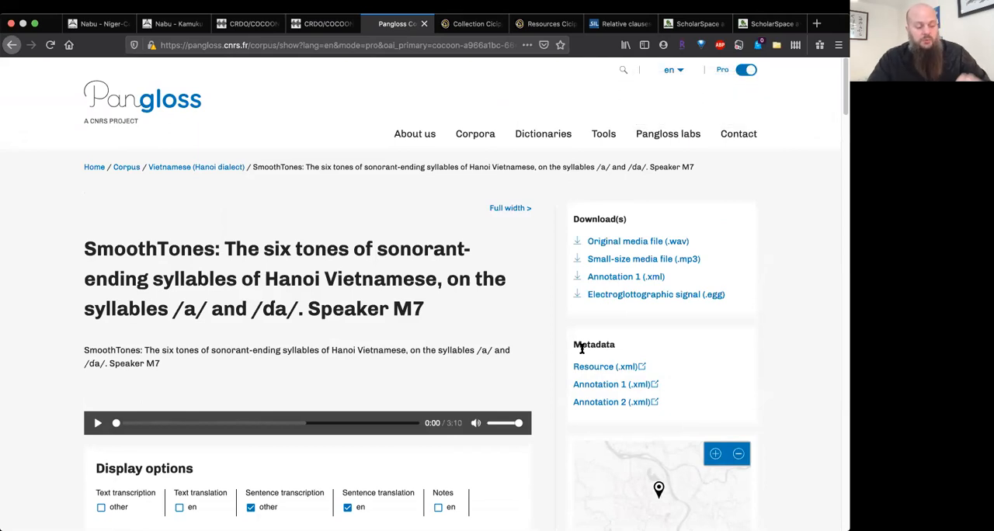
Step: Switch to Zotero and compare the details of the two SmoothTones entries imported from Pangloss
{"action": "key", "text": "super+Tab"}
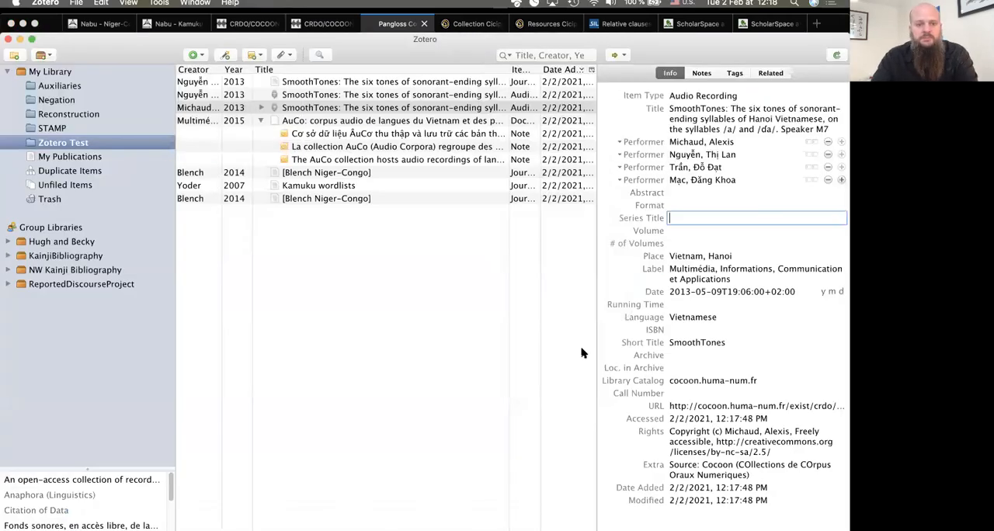
{"action": "left_click", "coordinate": [409, 95]}
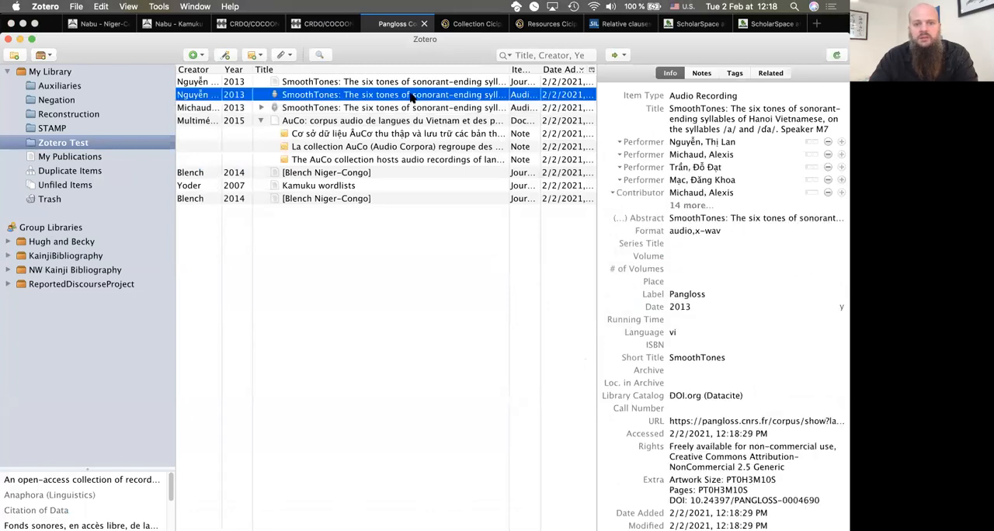
{"action": "left_click", "coordinate": [394, 81]}
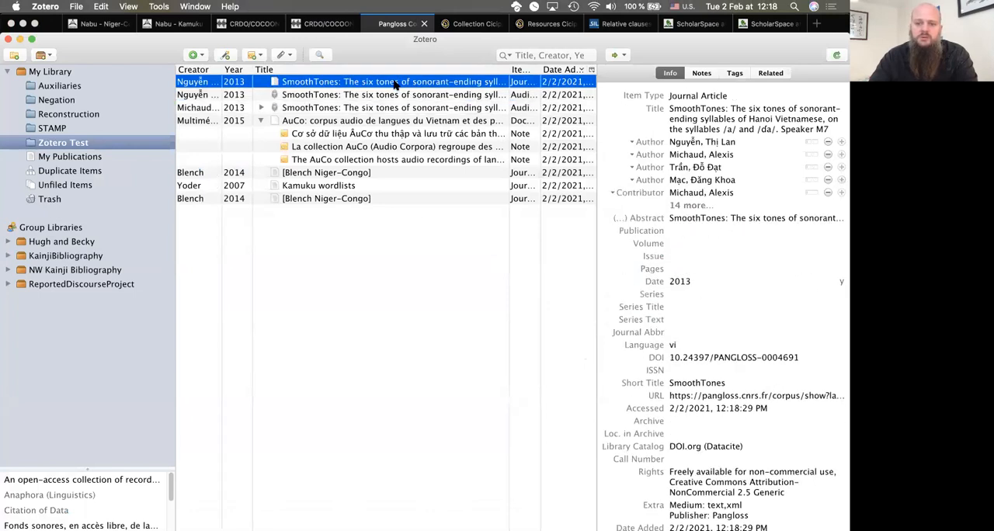
{"action": "left_click", "coordinate": [393, 95]}
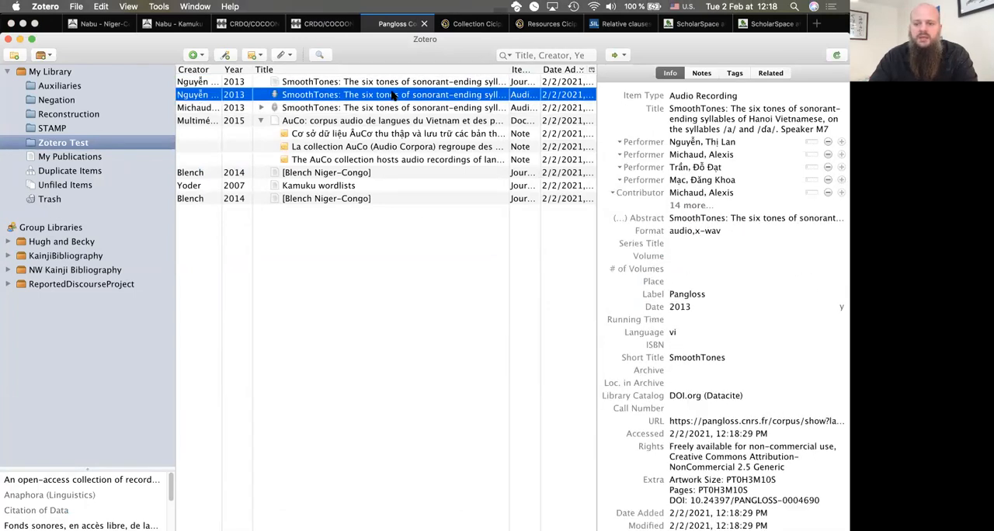